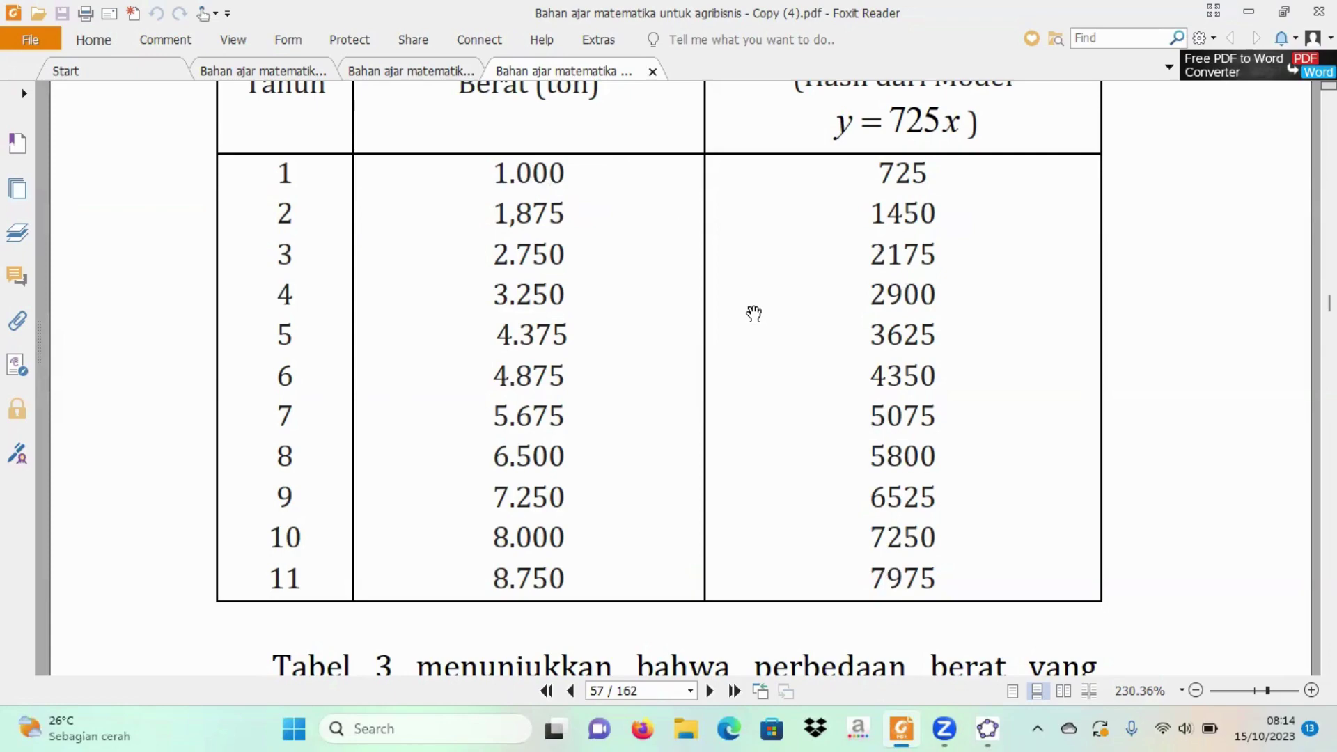
# Read on to the Model Matematika section on page 58 of the PDF and switch to the GeoGebra spreadsheet.
pyautogui.scroll(-8, 753, 314)
pyautogui.scroll(-10, 754, 313)
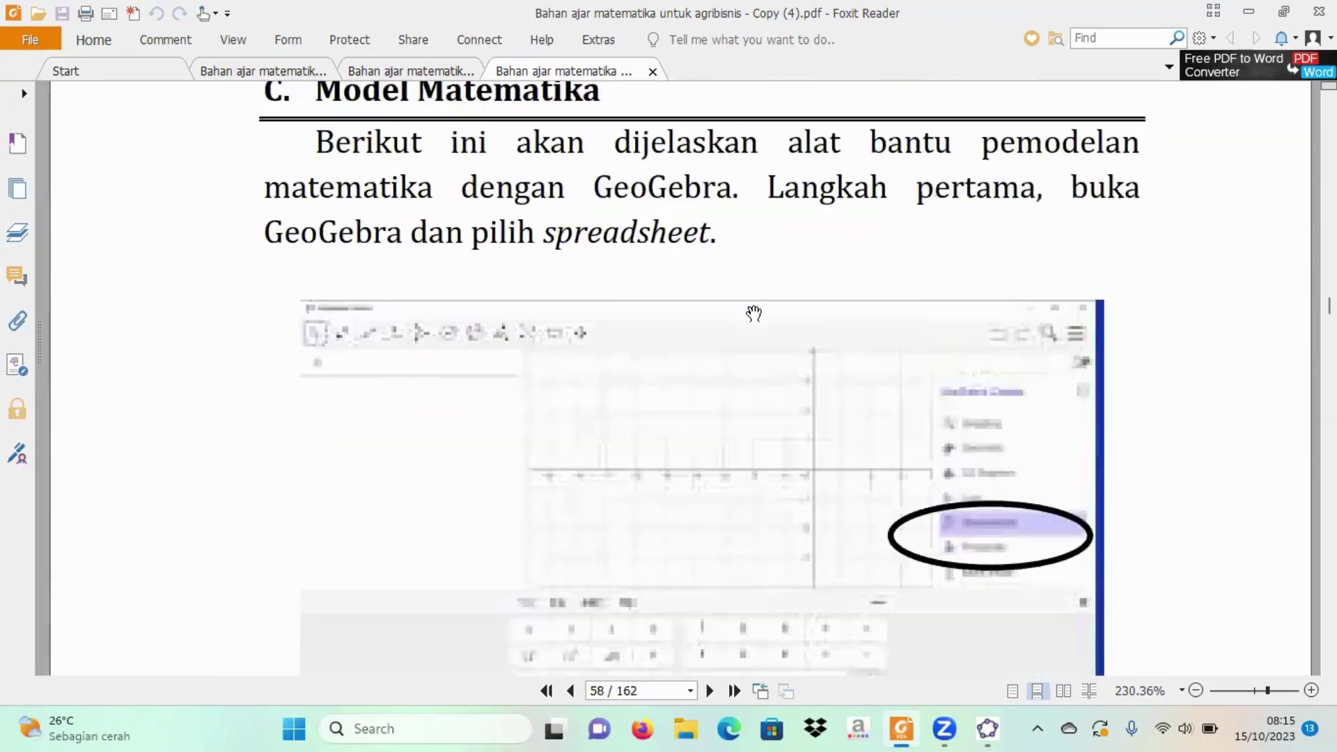
pyautogui.scroll(-1, 753, 313)
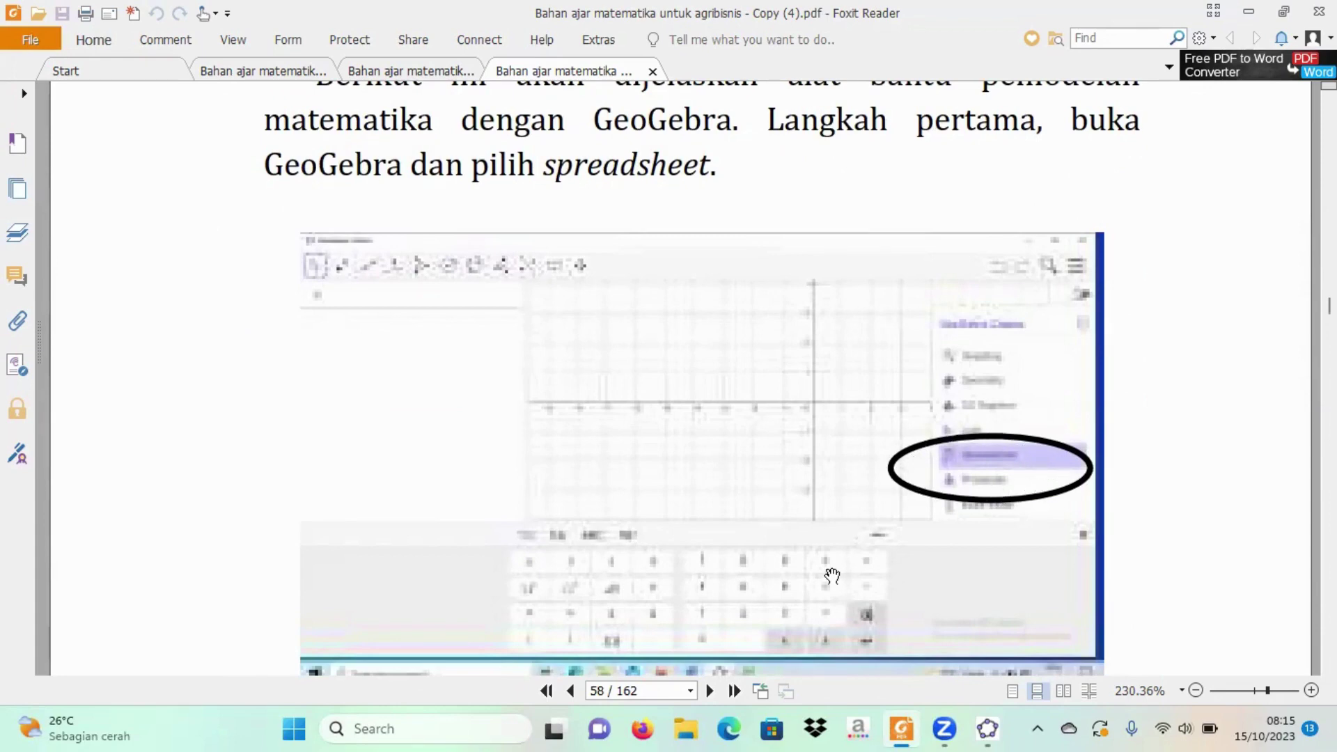
pyautogui.click(987, 728)
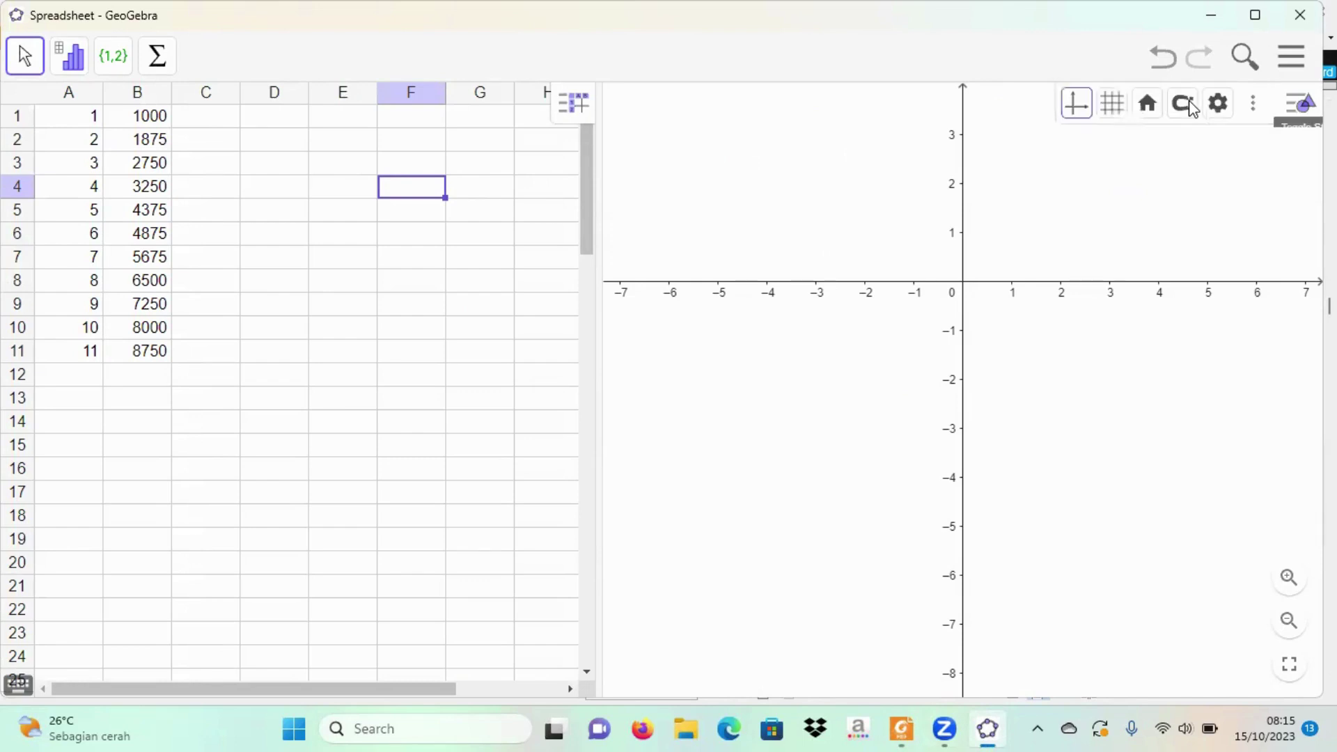
pyautogui.click(1192, 104)
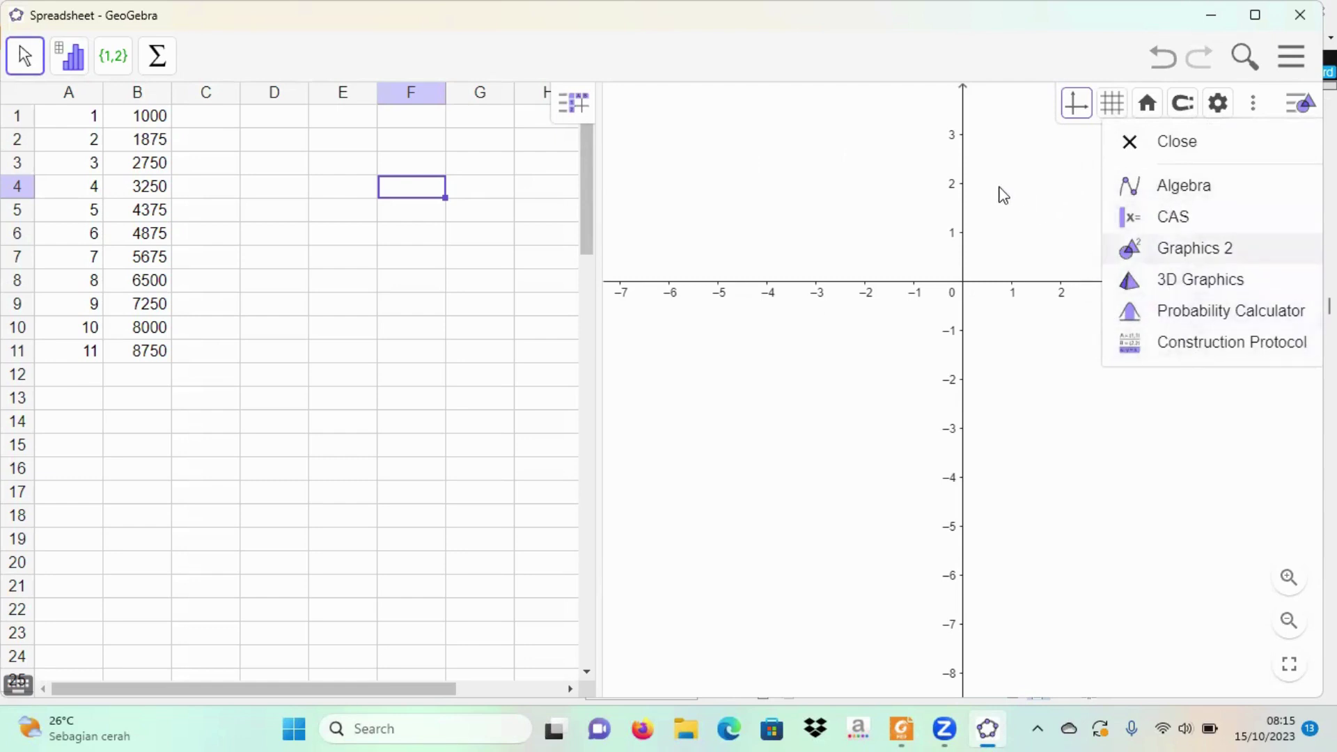
pyautogui.click(290, 125)
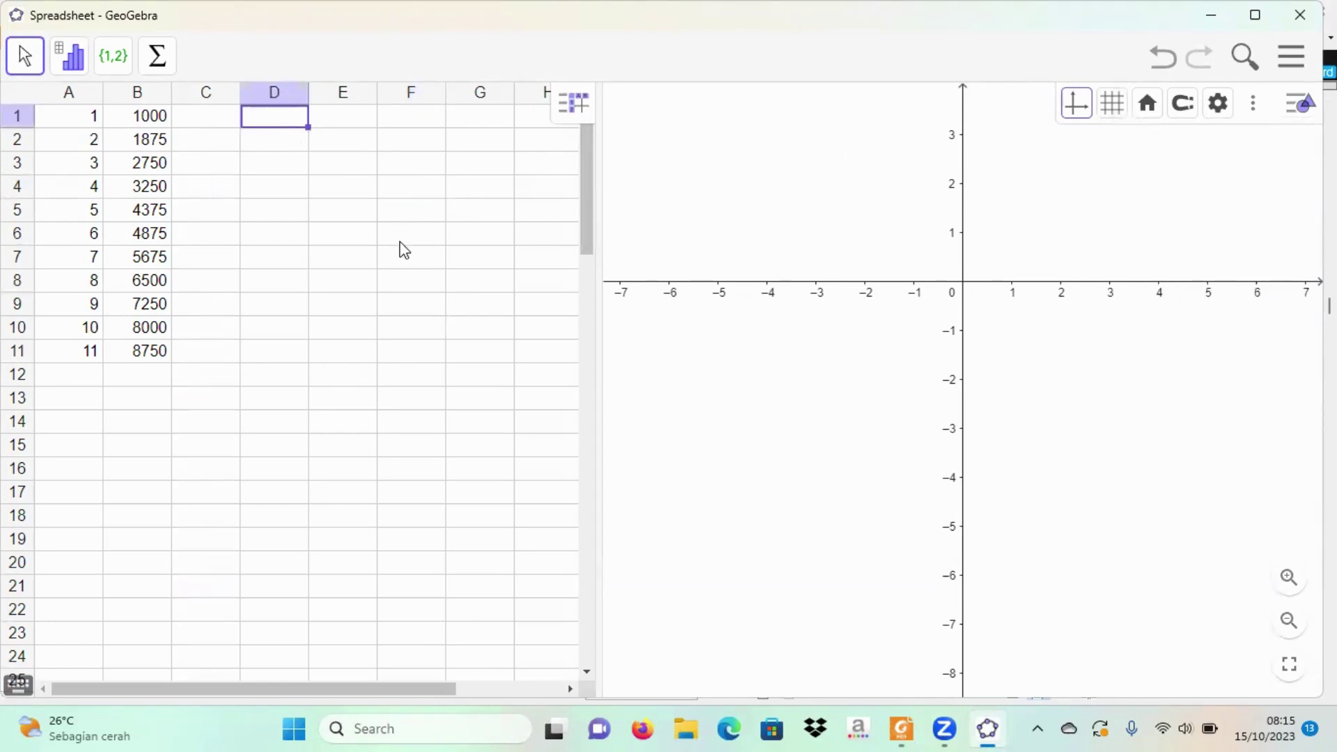
pyautogui.click(90, 124)
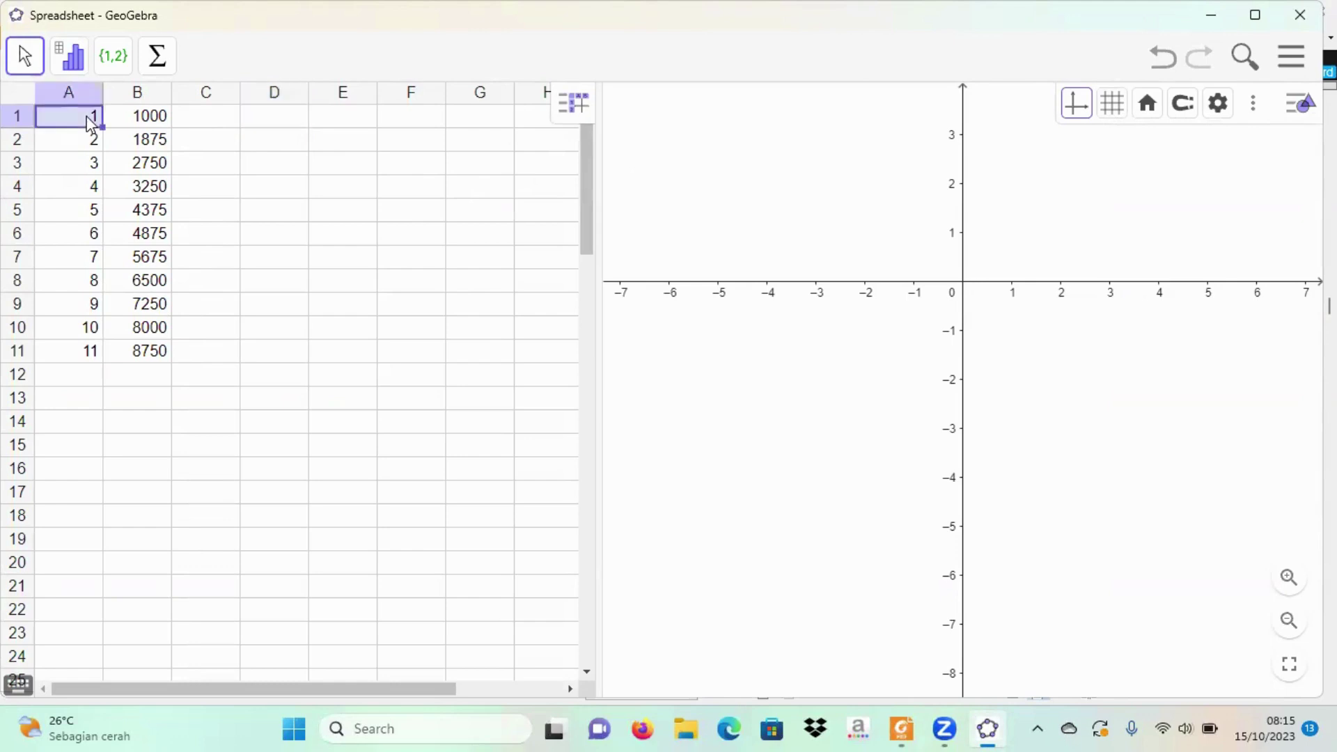
pyautogui.hotkey('shift', 'Down')
pyautogui.hotkey('shift', 'Down')
pyautogui.hotkey('shift', 'Down')
pyautogui.hotkey('shift', 'Down')
pyautogui.hotkey('shift', 'Down')
pyautogui.hotkey('shift', 'Down')
pyautogui.hotkey('shift', 'Down')
pyautogui.hotkey('shift', 'Down')
pyautogui.hotkey('shift', 'Down')
pyautogui.hotkey('shift', 'Down')
pyautogui.hotkey('shift', 'Right')
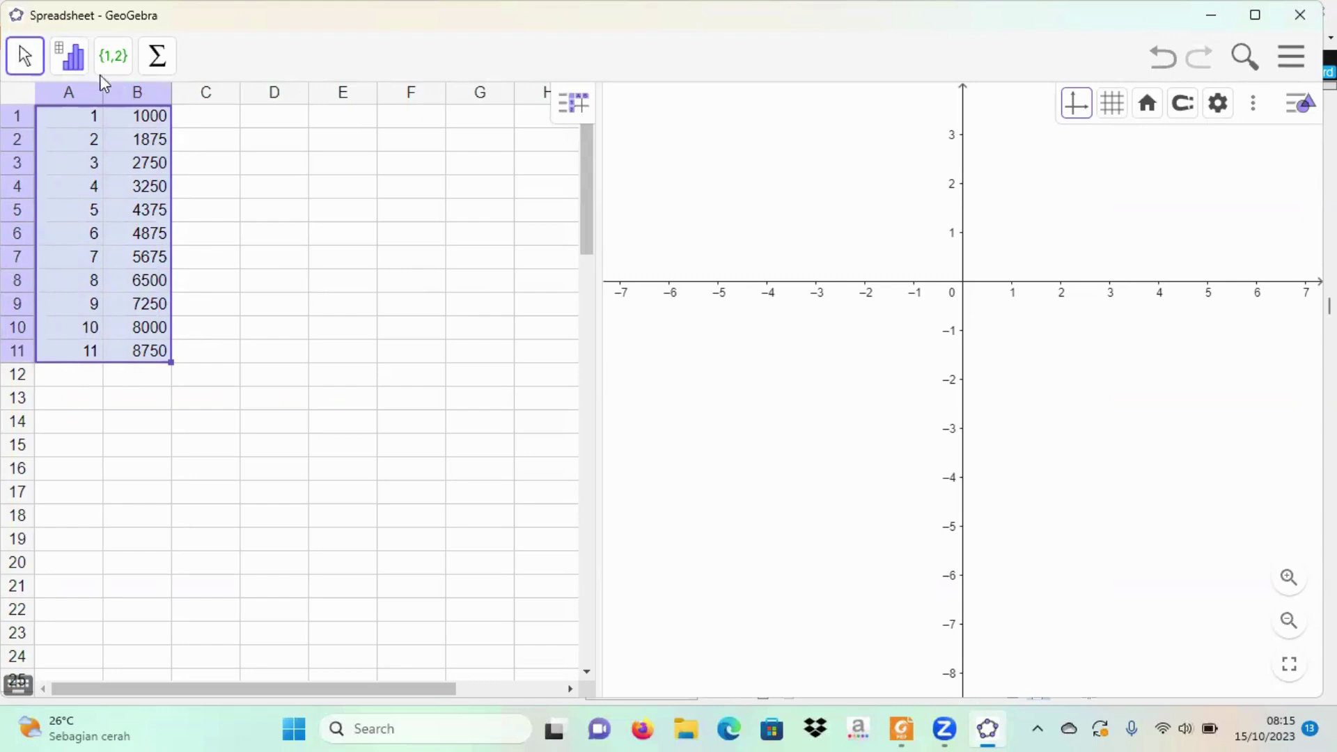
pyautogui.click(80, 70)
pyautogui.click(92, 287)
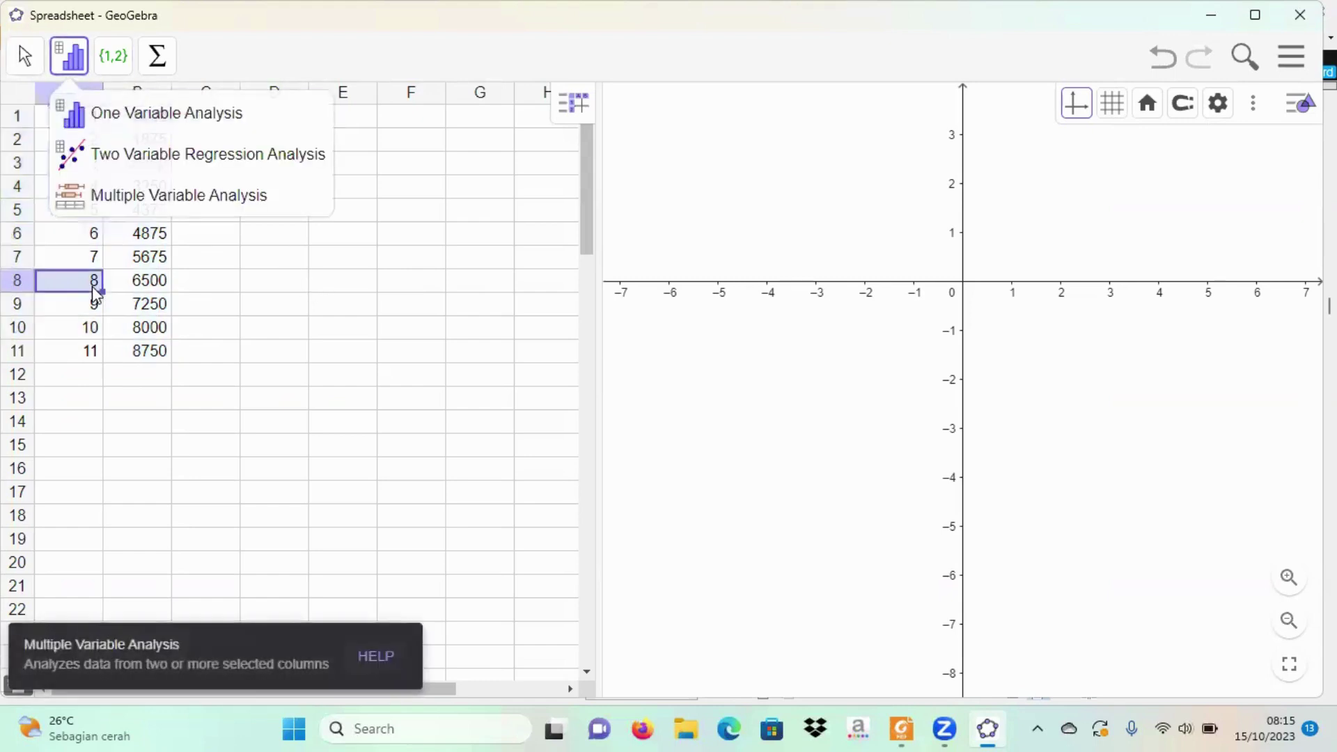
pyautogui.click(333, 241)
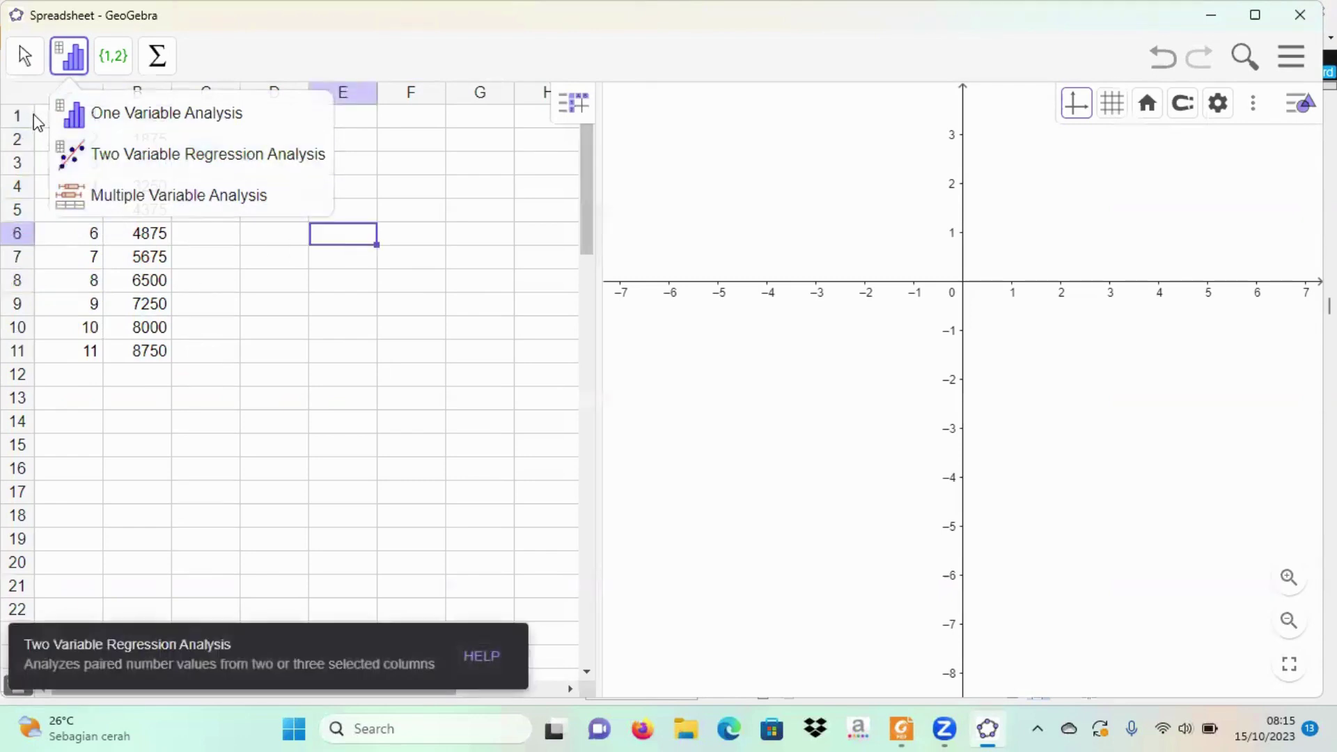
pyautogui.click(61, 118)
pyautogui.click(78, 71)
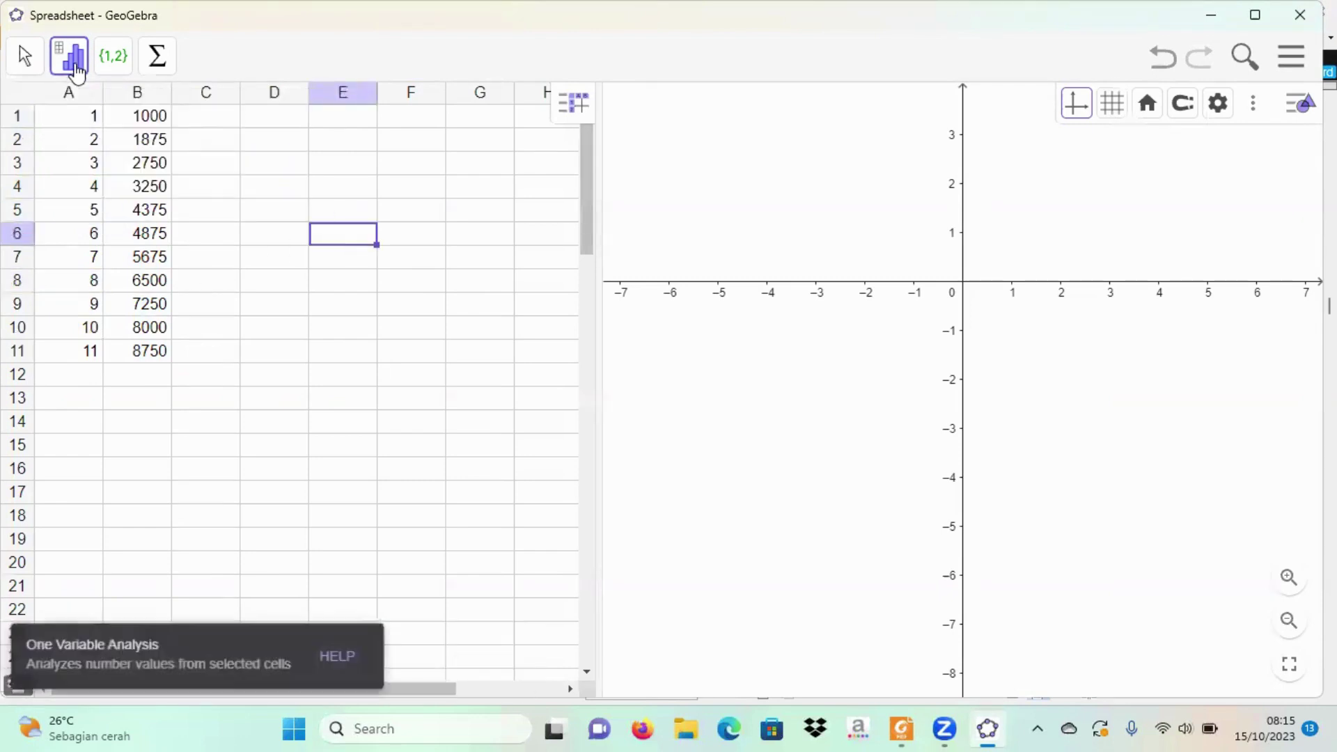
# Run Two Variable Regression Analysis on the data in cells A1:B11.
pyautogui.click(75, 117)
pyautogui.hotkey('shift', 'Right')
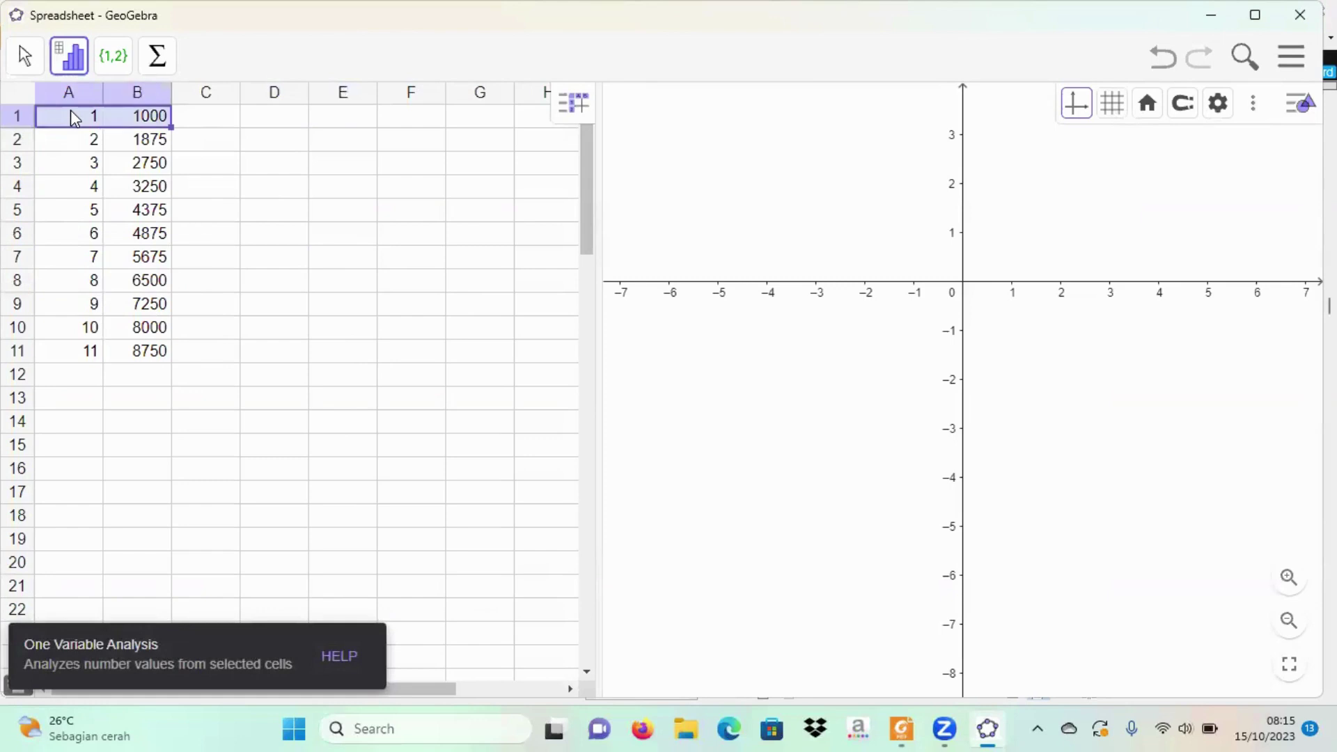
pyautogui.hotkey('shift', 'Down')
pyautogui.hotkey('shift', 'Down')
pyautogui.hotkey('shift', 'Down')
pyautogui.hotkey('shift', 'Down')
pyautogui.hotkey('shift', 'Down')
pyautogui.hotkey('shift', 'Down')
pyautogui.hotkey('shift', 'Down')
pyautogui.hotkey('shift', 'Down')
pyautogui.hotkey('shift', 'Down')
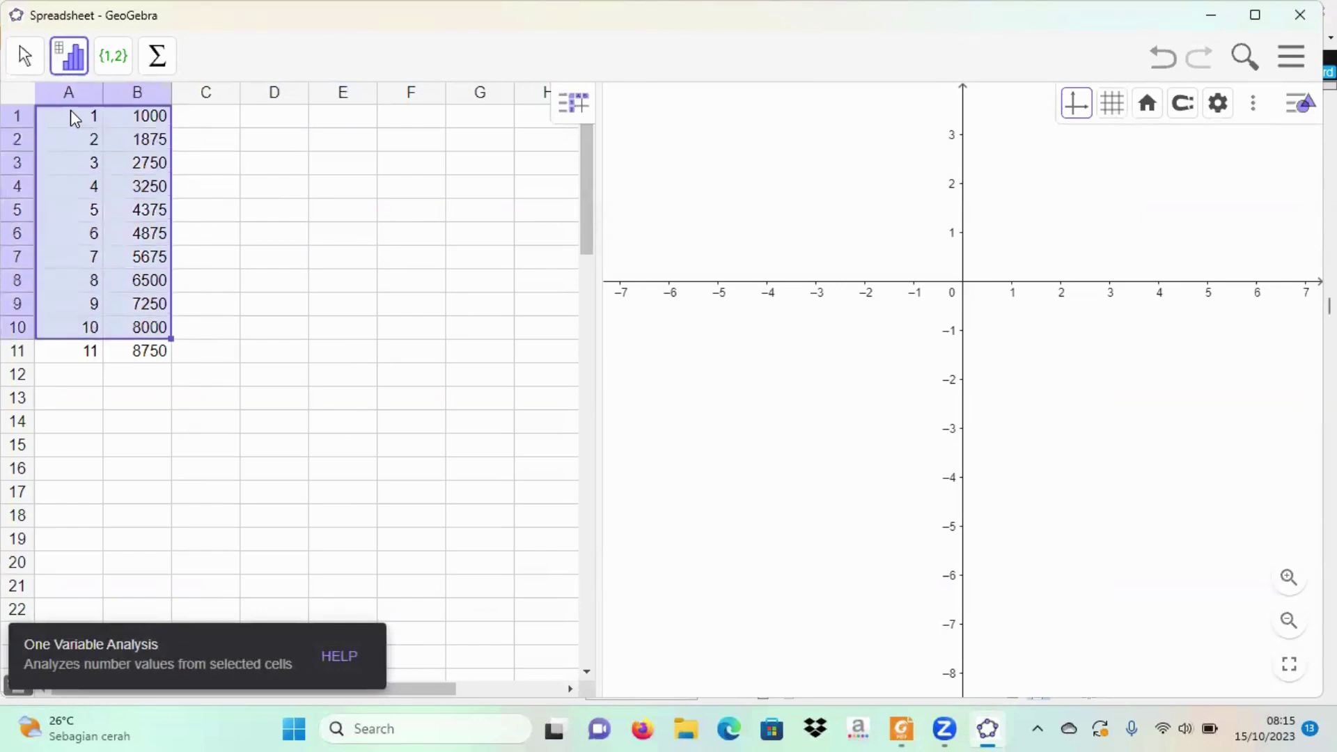
pyautogui.hotkey('shift', 'Down')
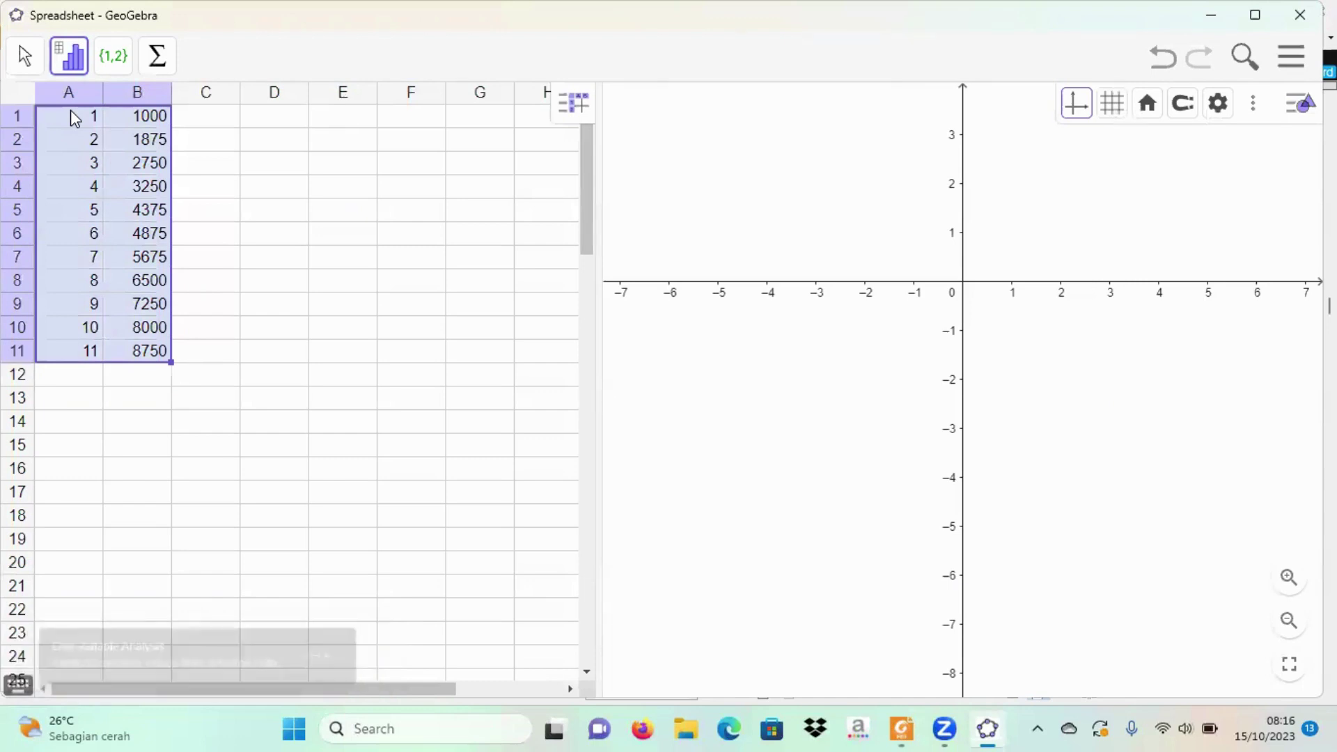
pyautogui.click(78, 67)
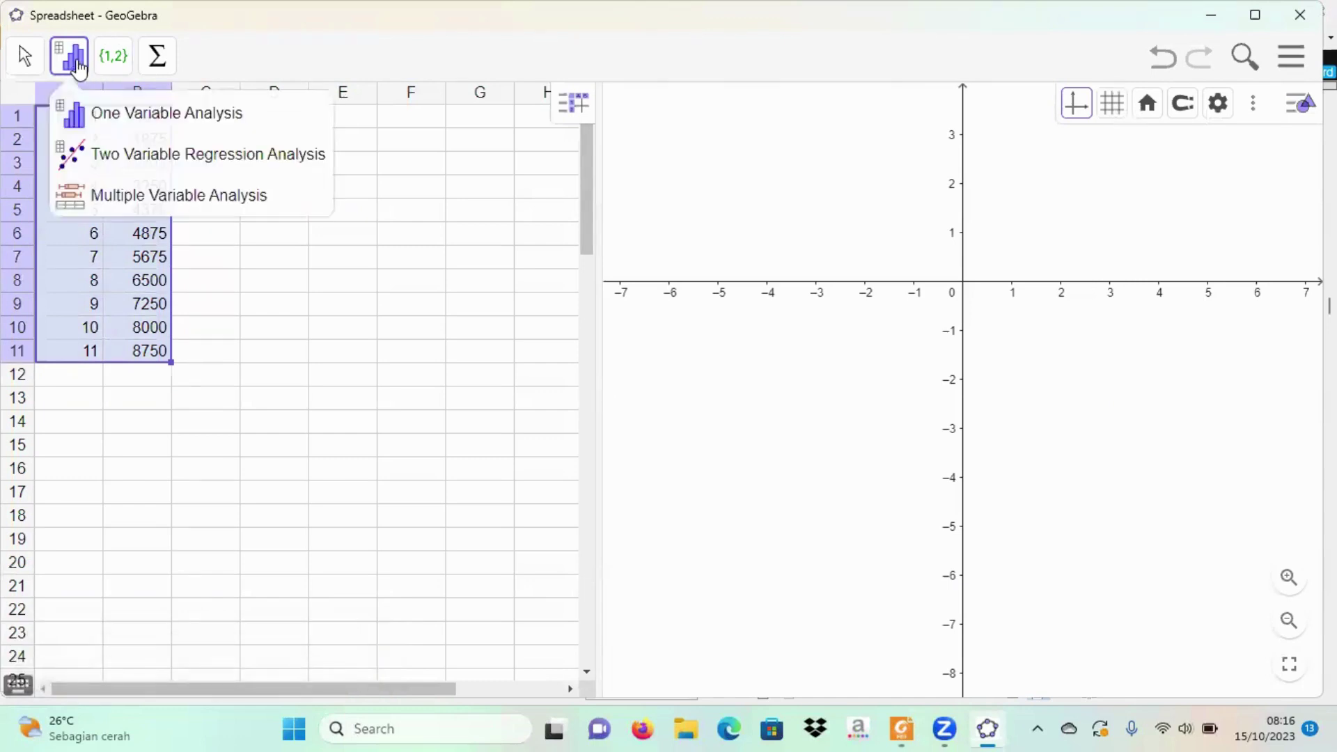
pyautogui.click(127, 154)
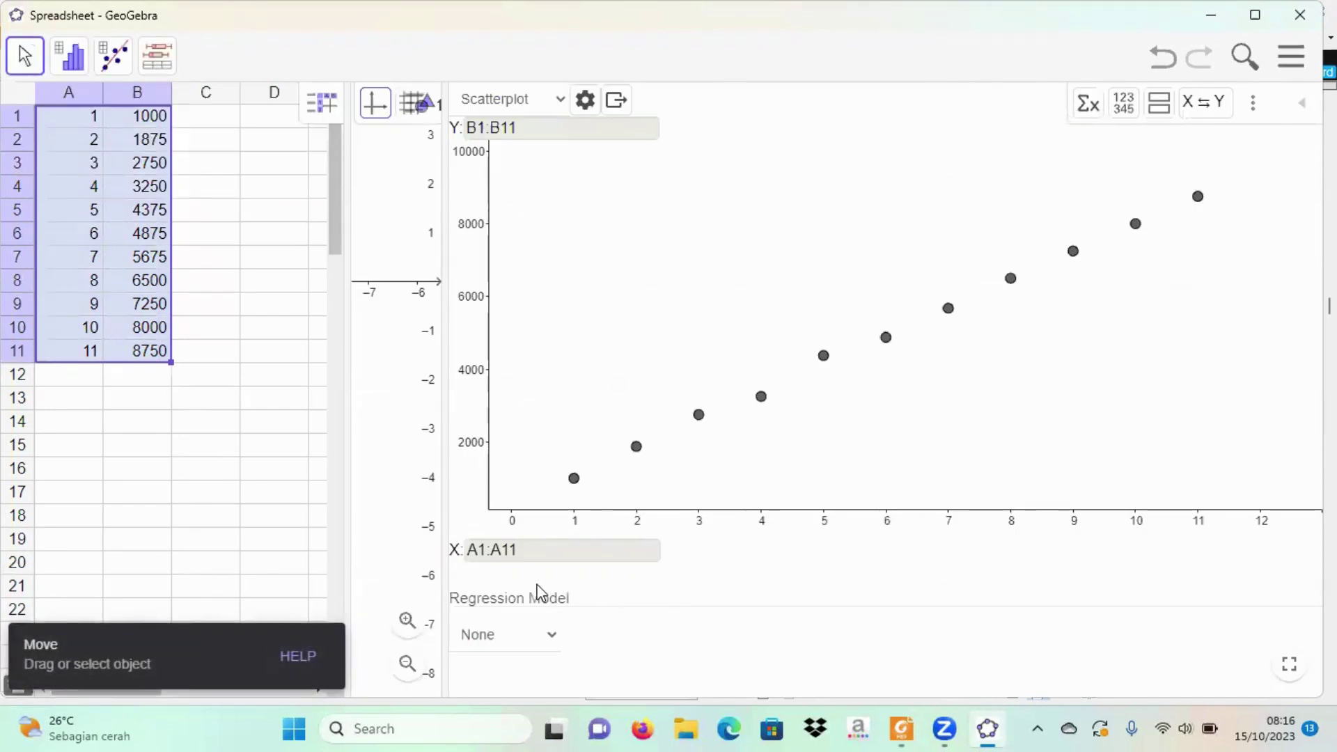
# Fit a Linear regression model to the scatterplot data.
pyautogui.click(555, 635)
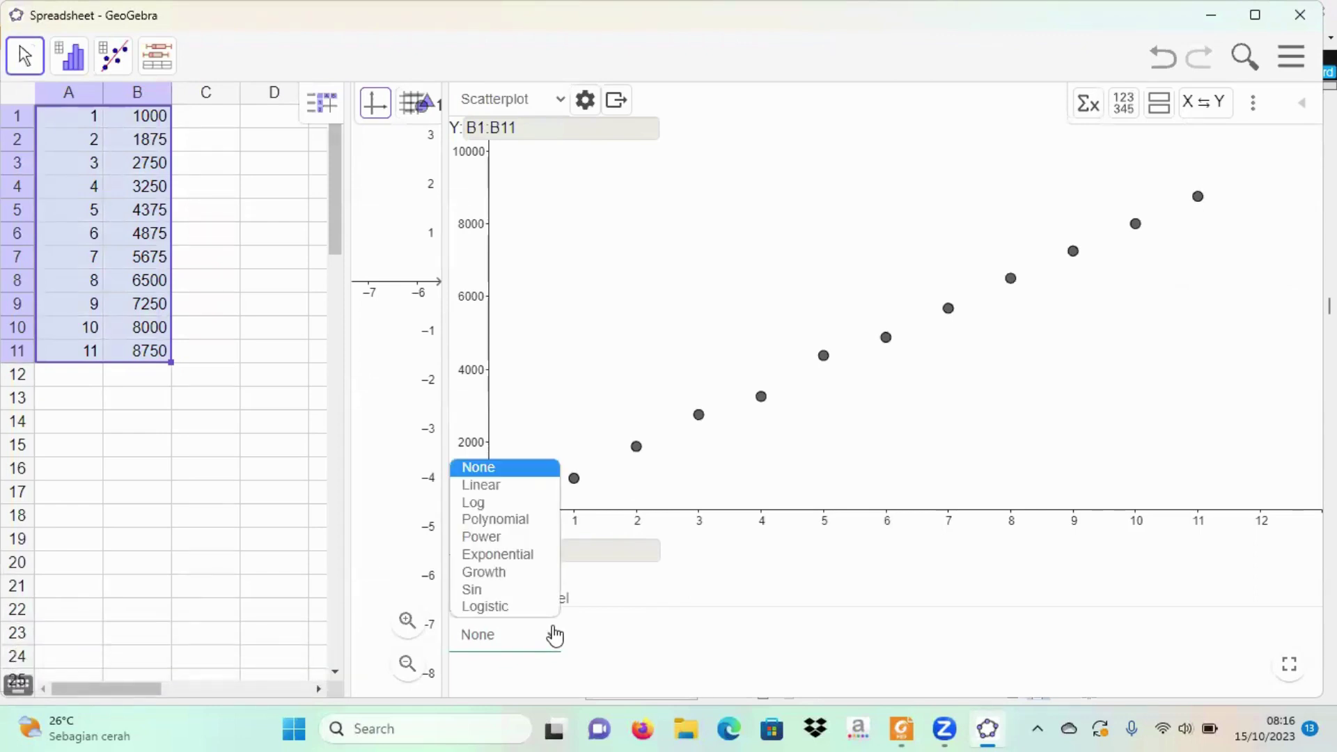
pyautogui.click(528, 485)
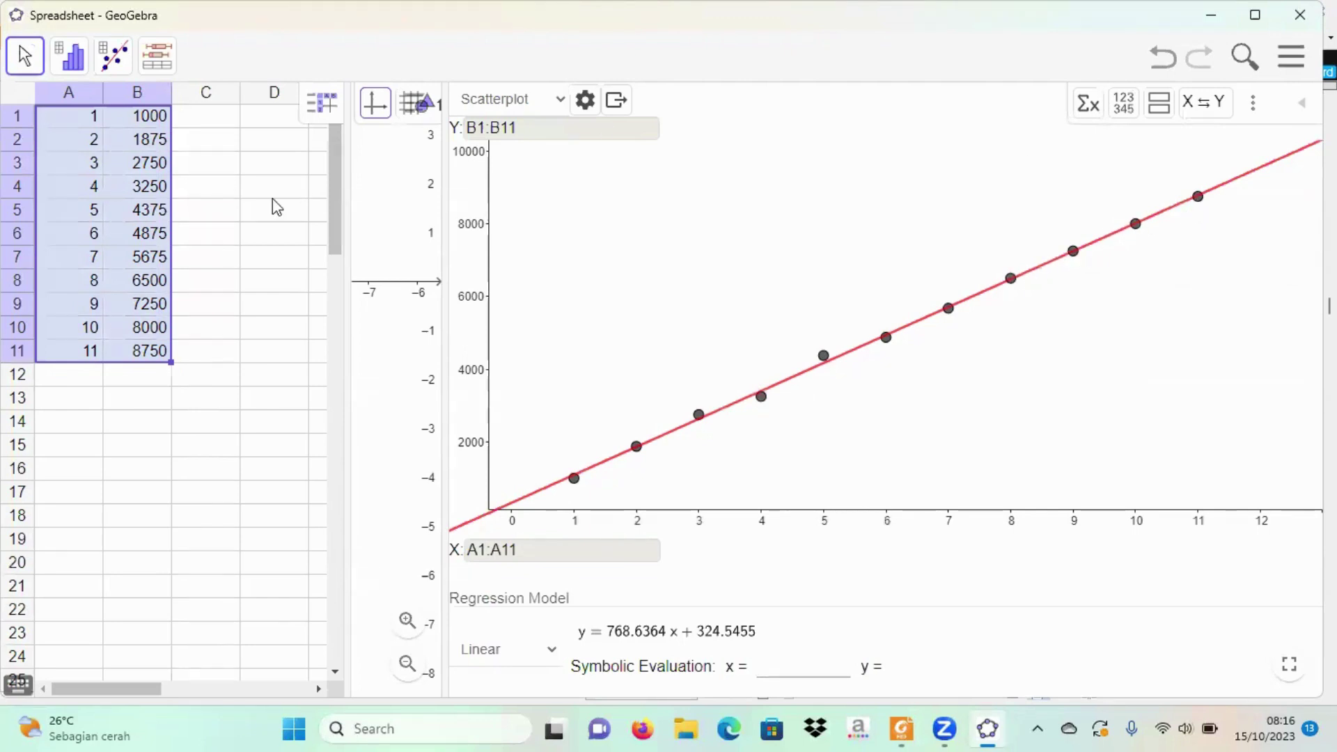
pyautogui.click(71, 127)
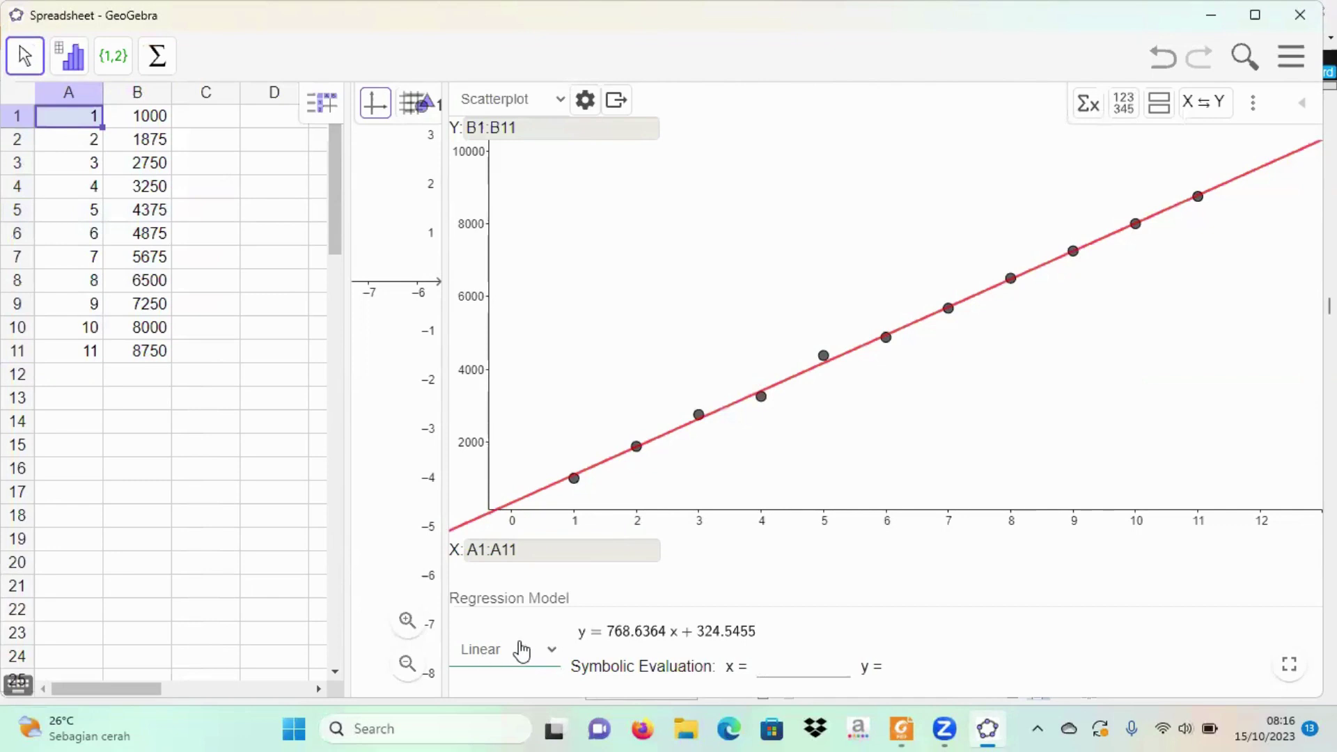
pyautogui.click(550, 659)
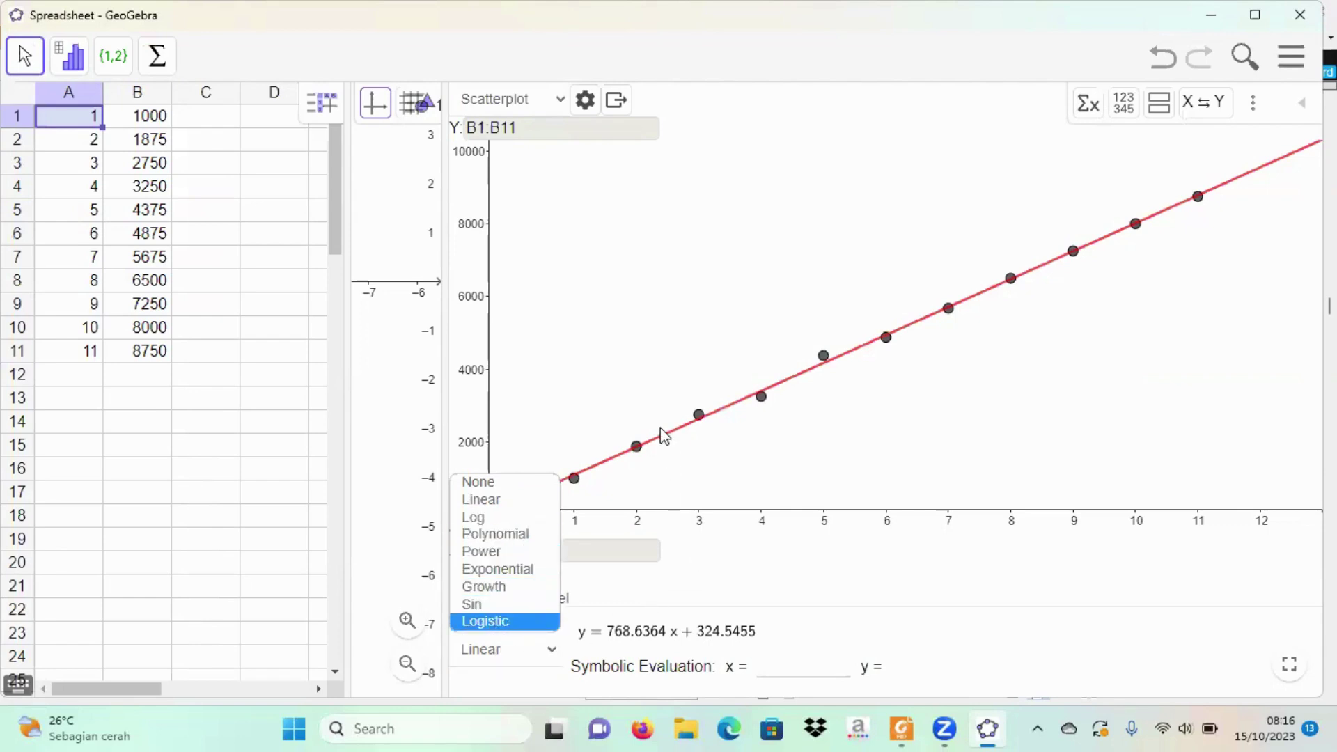
pyautogui.click(634, 430)
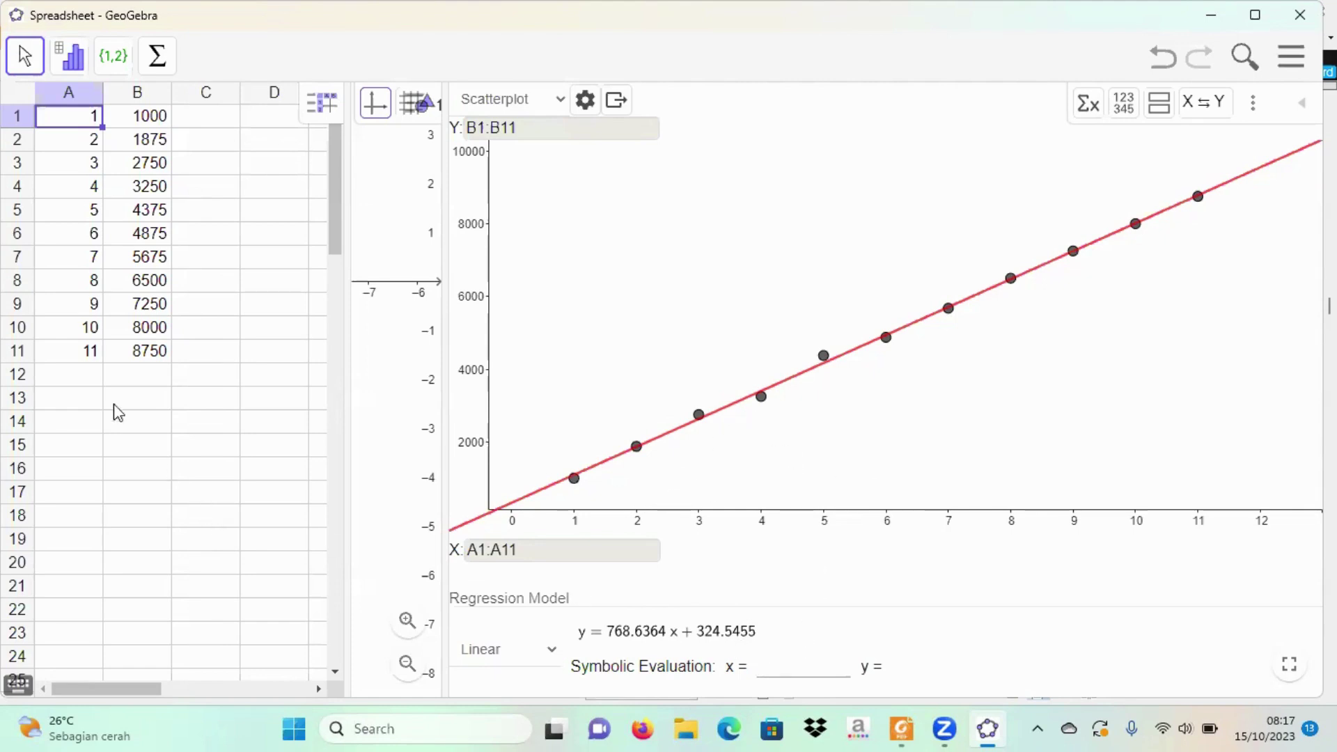
# Evaluate the linear regression model symbolically at x = 20 and at x = 15.
pyautogui.click(92, 355)
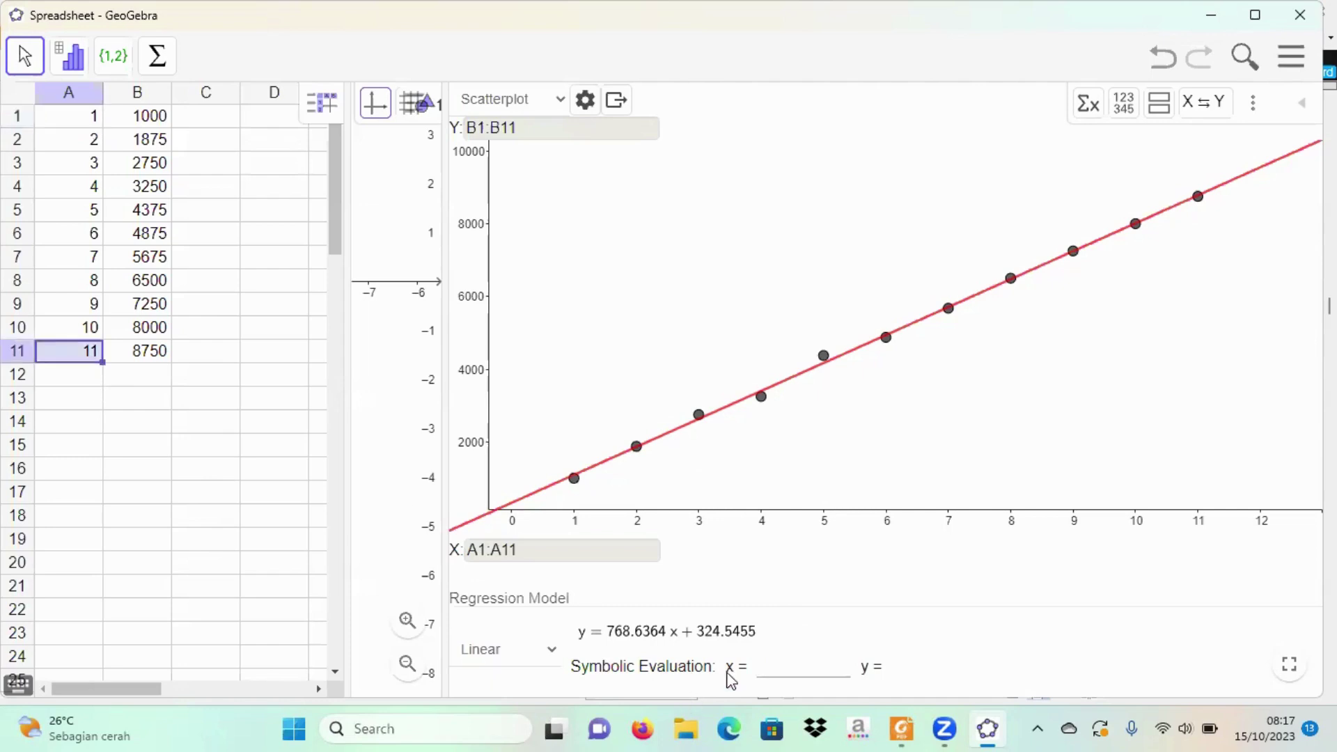
pyautogui.click(775, 664)
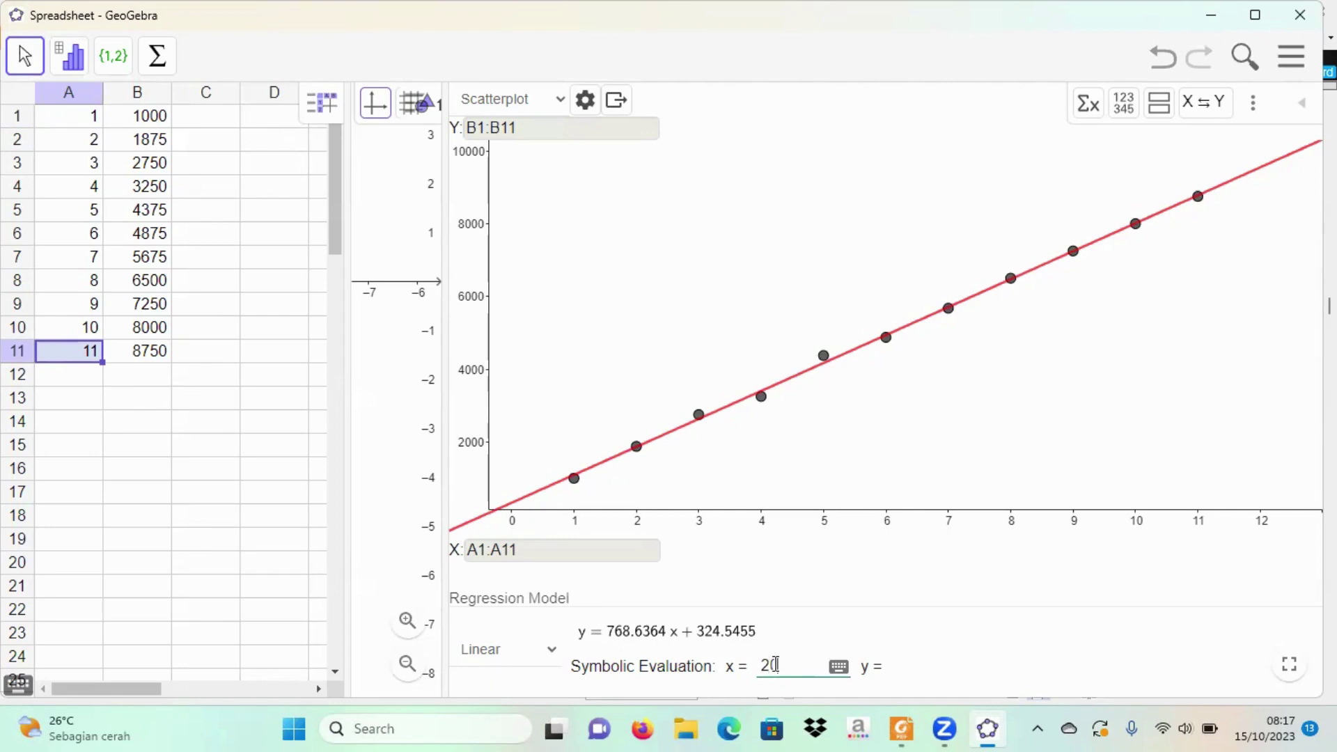
pyautogui.press('Return')
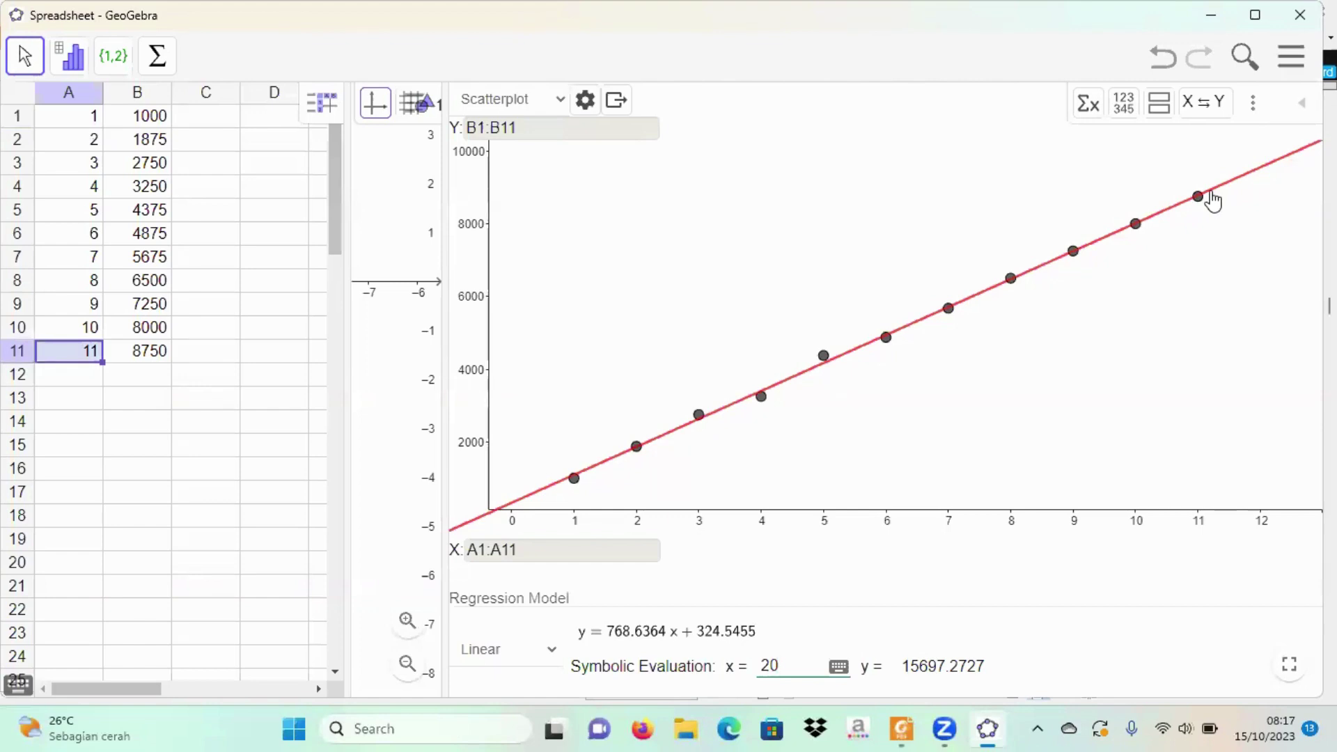
pyautogui.press('BackSpace')
pyautogui.press('BackSpace')
pyautogui.write('15')
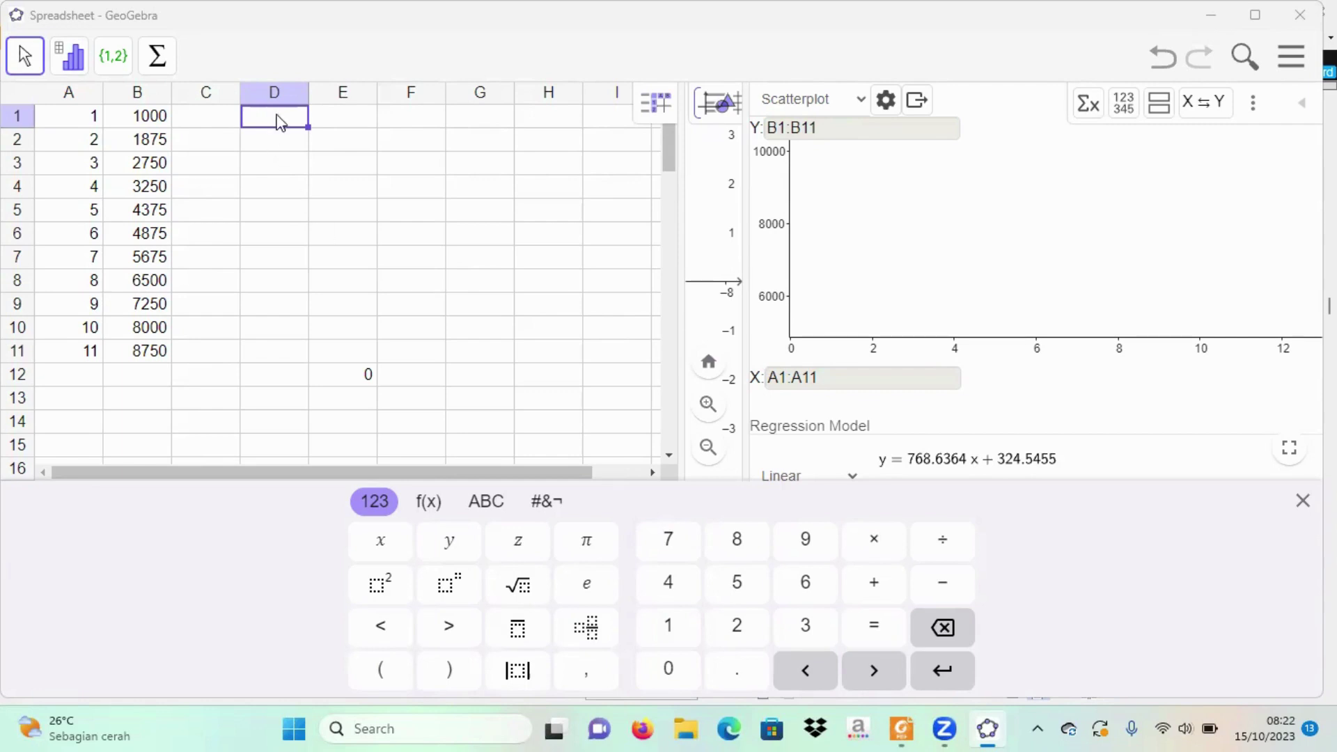
# Enter the model formula =725*A1 in cell D1 and fill it down to D11.
pyautogui.click(345, 376)
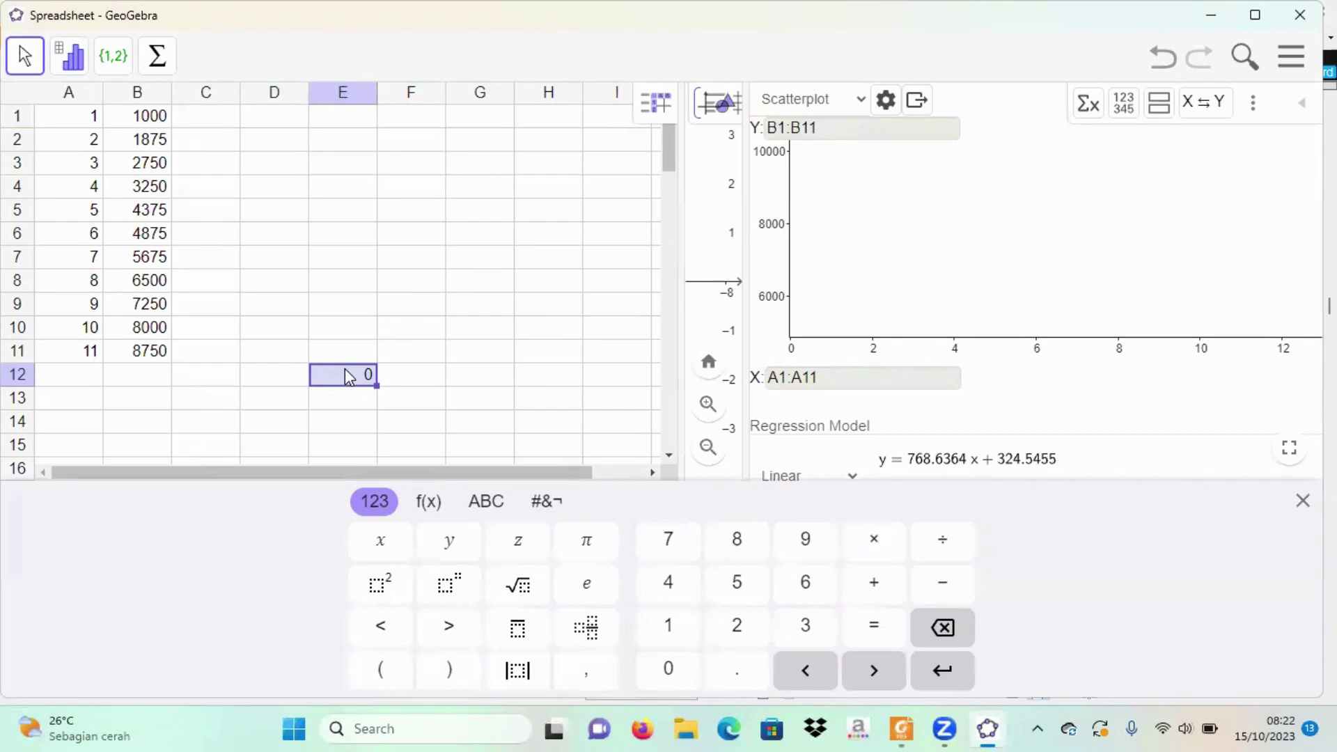
pyautogui.click(303, 143)
pyautogui.click(284, 120)
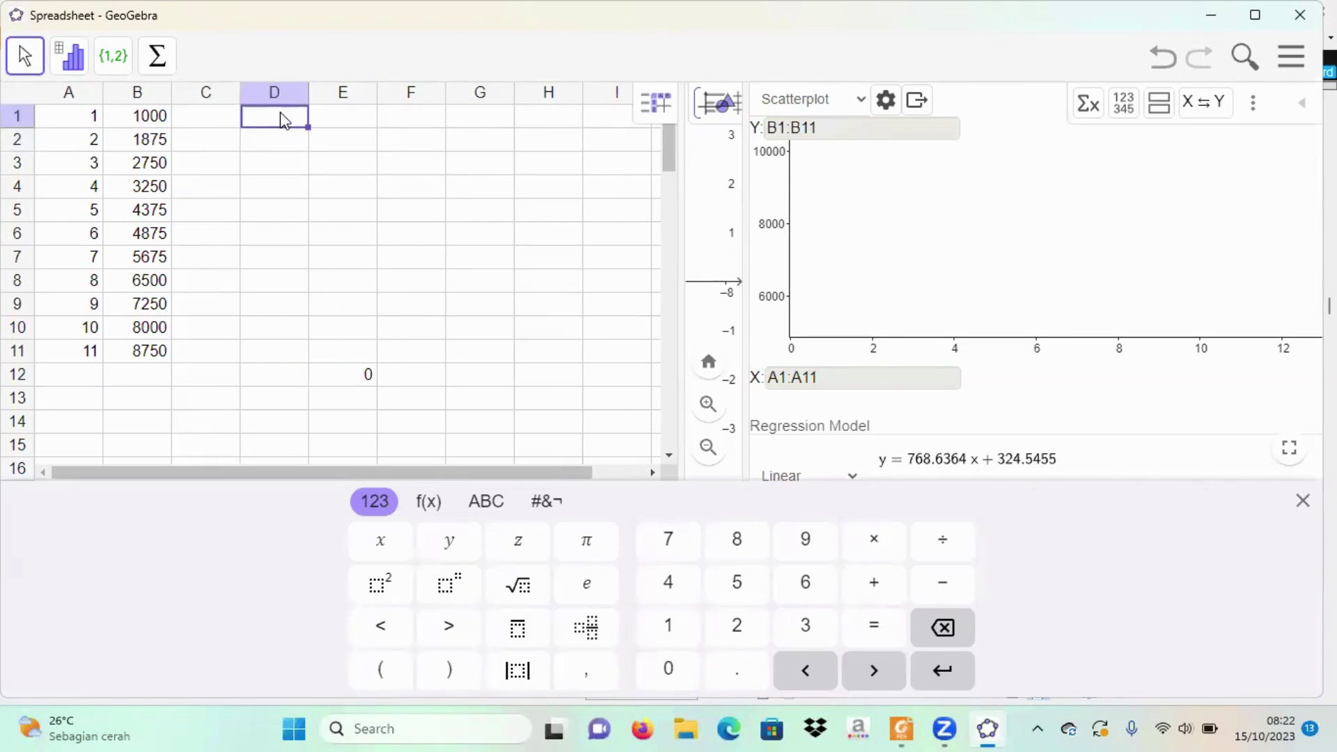
pyautogui.write('=725*')
pyautogui.click(78, 118)
pyautogui.press('Return')
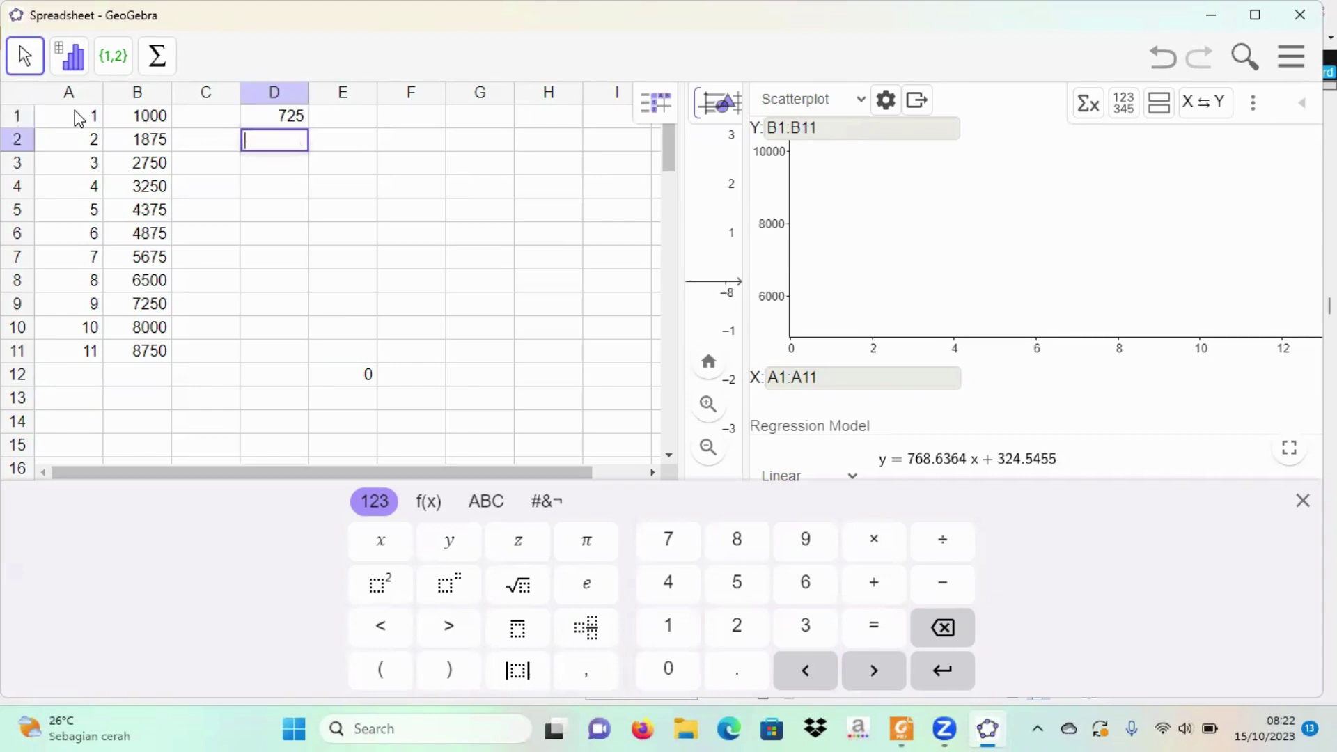
pyautogui.click(293, 122)
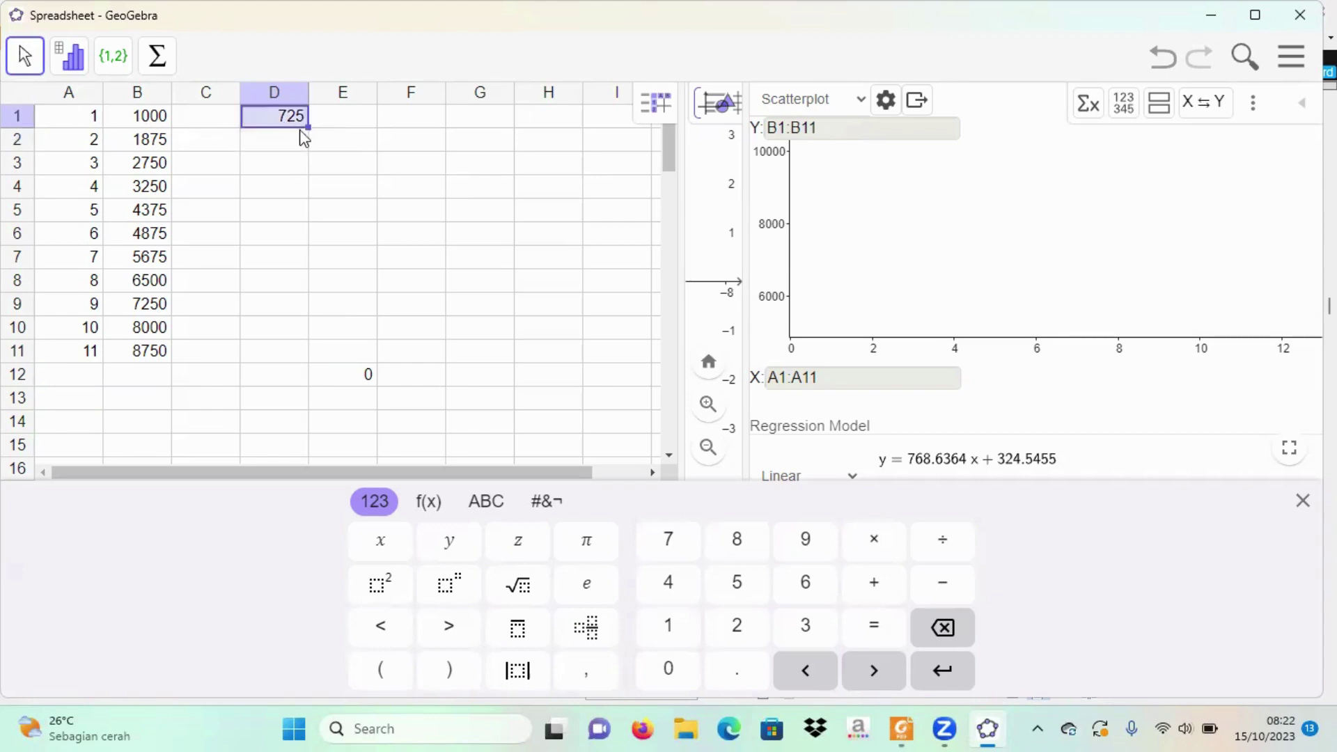
pyautogui.moveTo(306, 128); pyautogui.dragTo(300, 348)
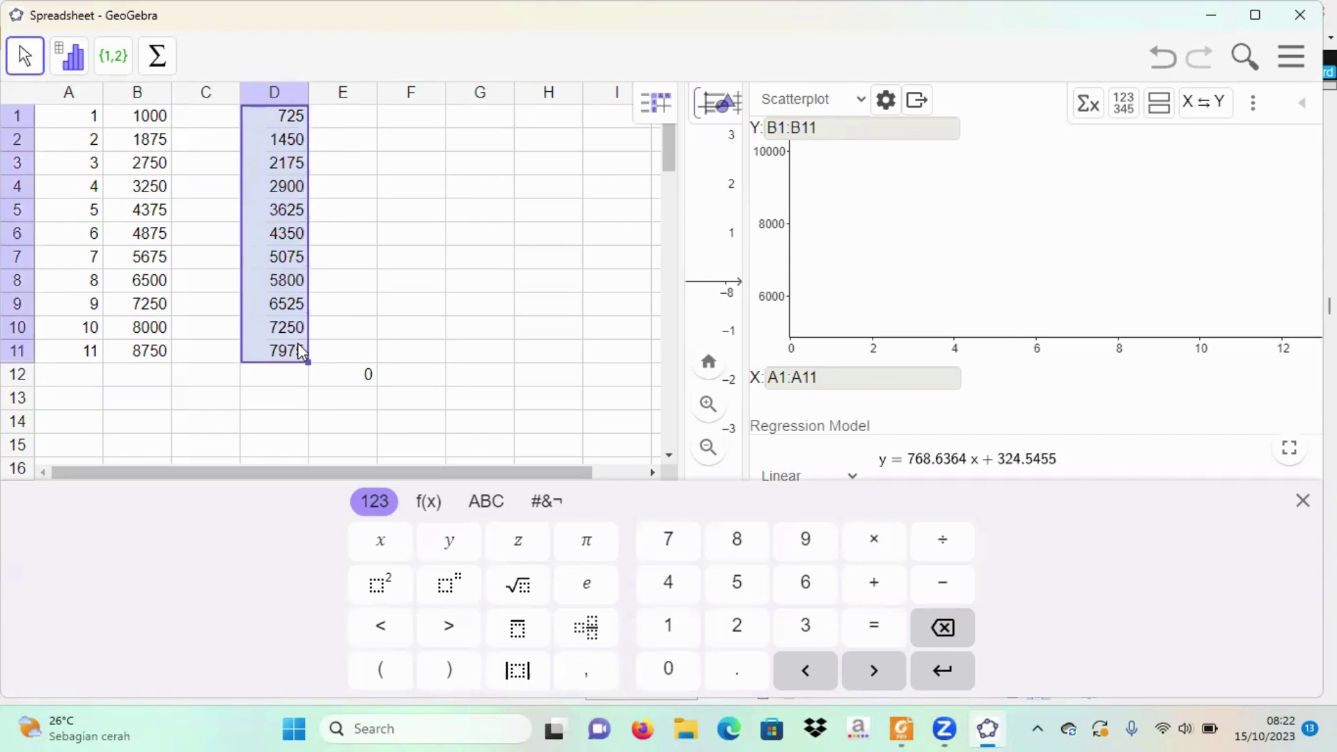
# Enter the deviation formula =abs(B1)-D1 in cell E1 and fill it down to E11.
pyautogui.click(350, 121)
pyautogui.write('=')
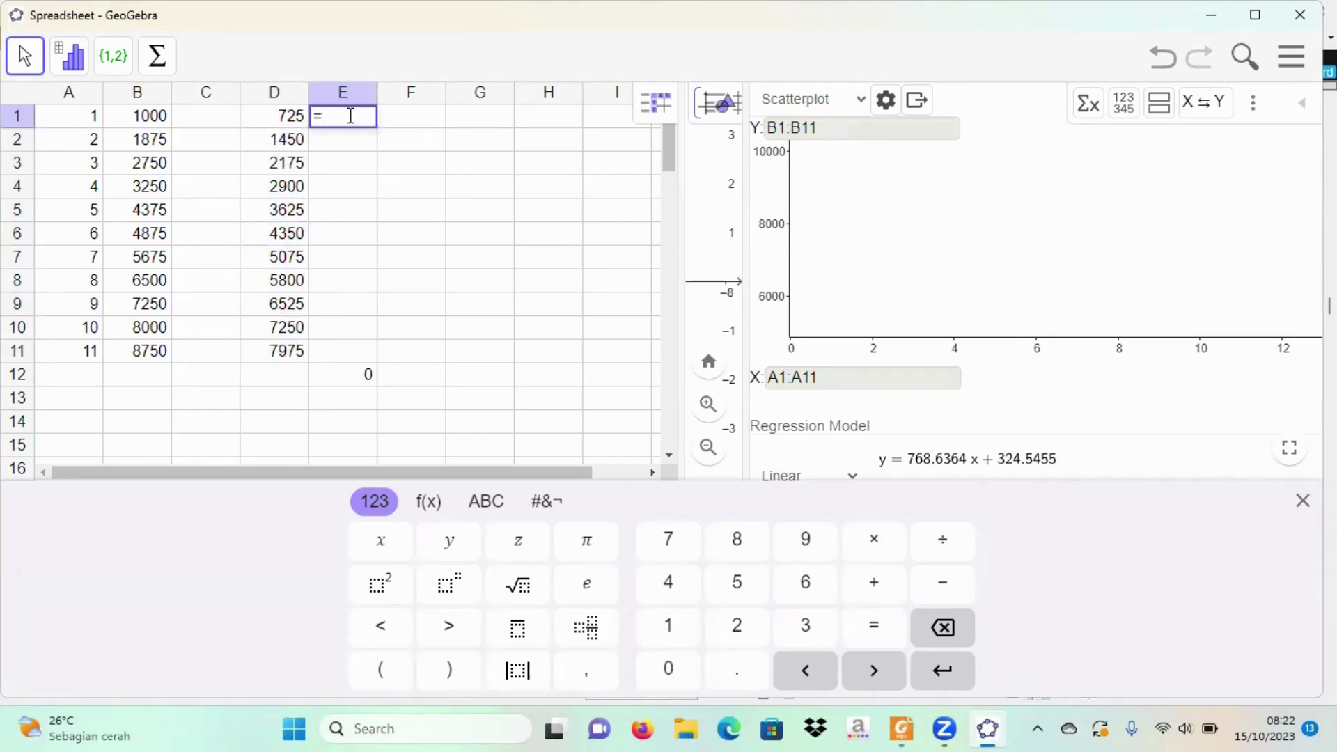
pyautogui.write('abs(')
pyautogui.click(154, 119)
pyautogui.write(')-')
pyautogui.click(296, 118)
pyautogui.press('Return')
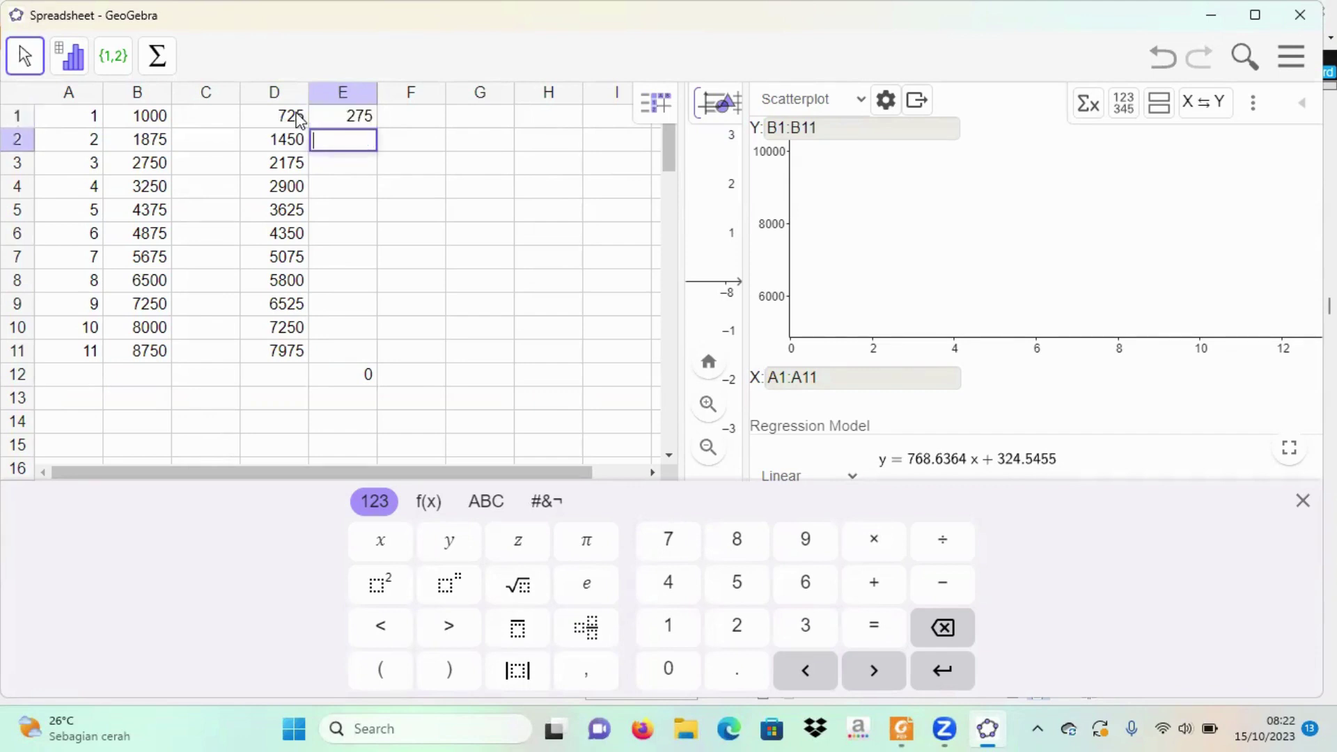
pyautogui.click(348, 117)
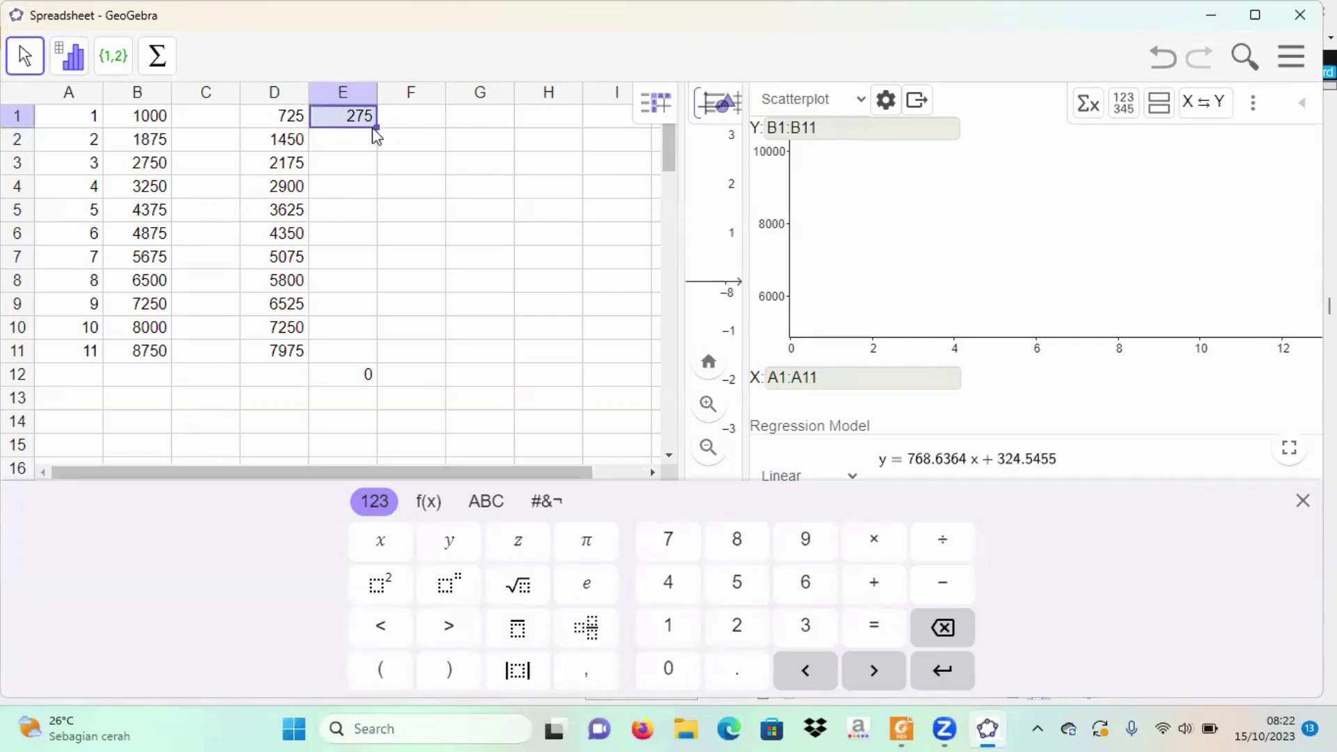
pyautogui.moveTo(376, 127); pyautogui.dragTo(383, 353)
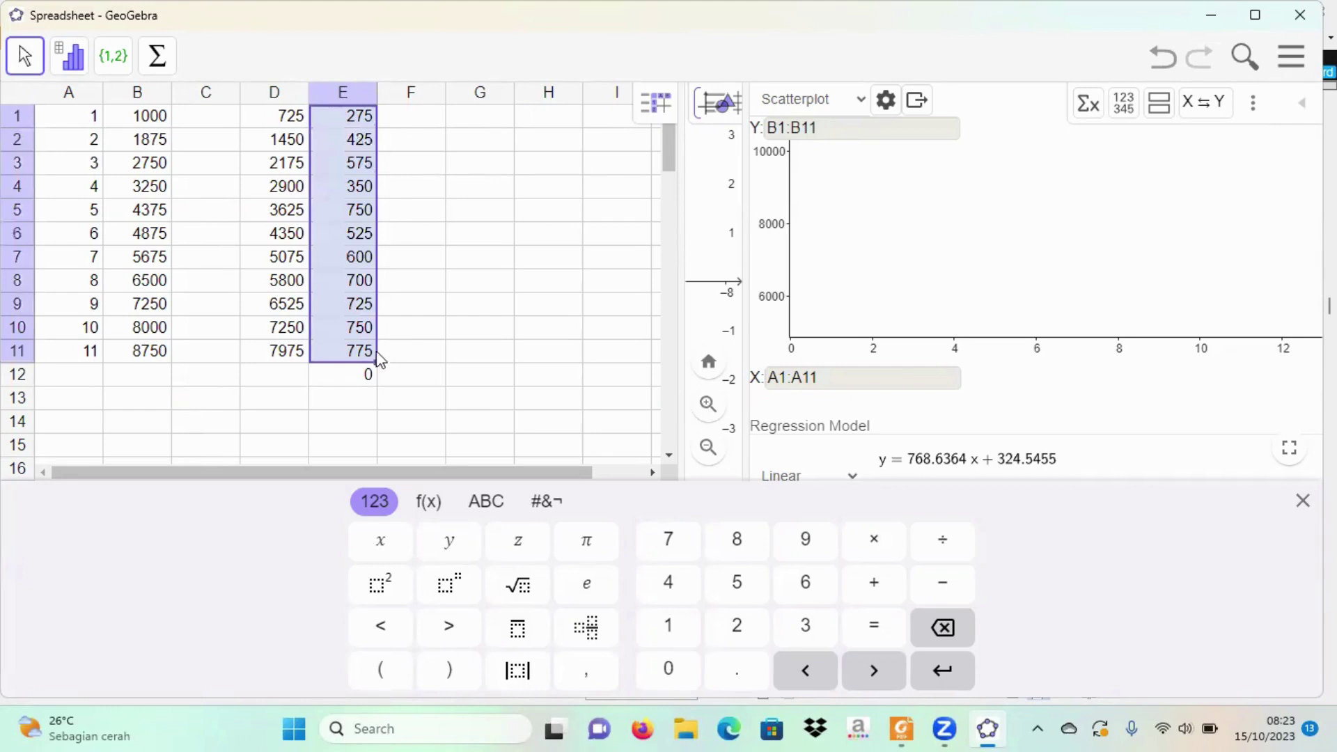
# Calculate the Sum of the deviations in E1:E11 into cell E12.
pyautogui.click(160, 64)
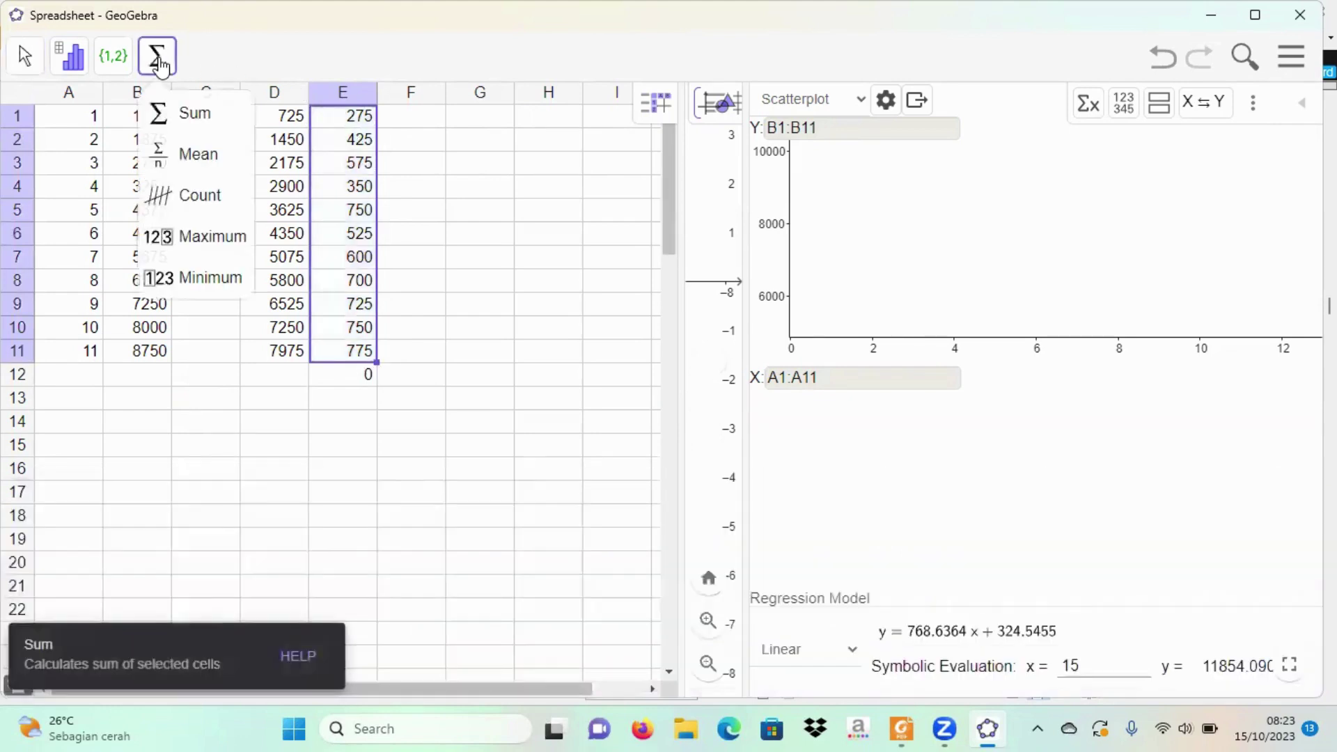
pyautogui.click(177, 136)
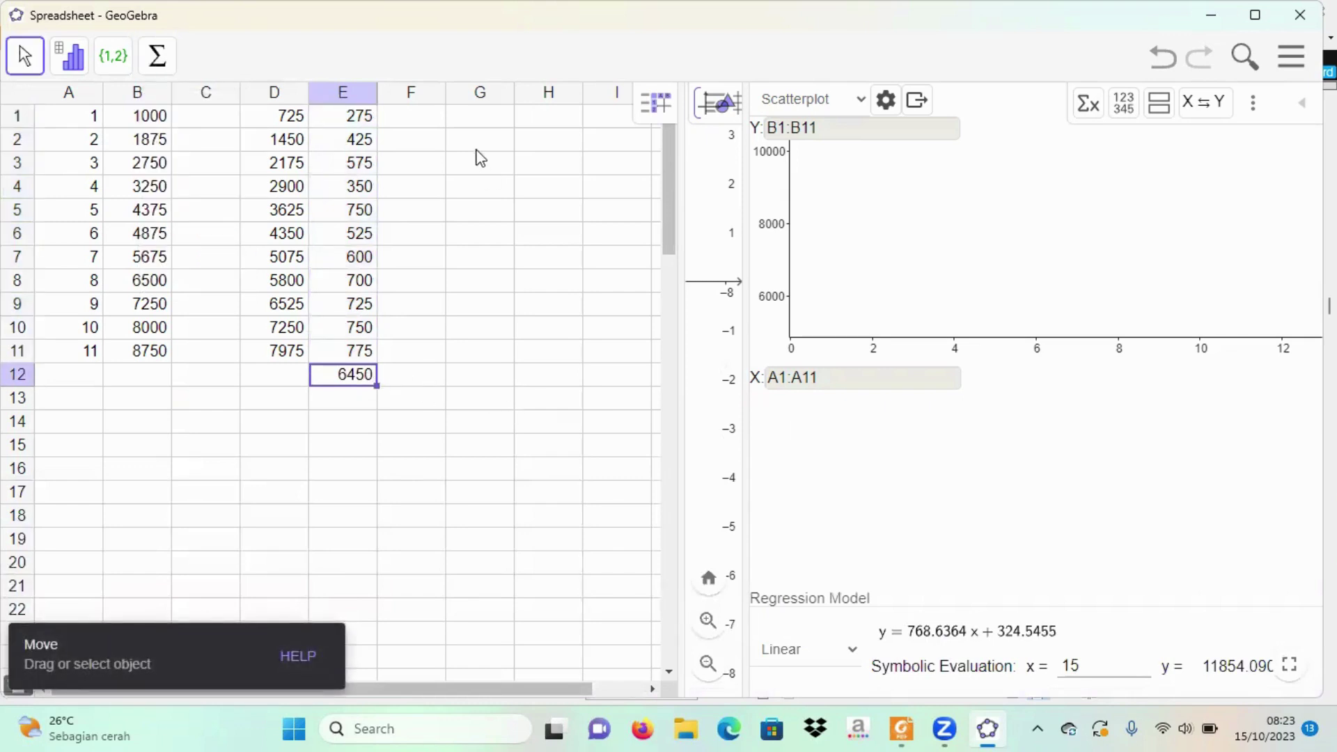
# Enter the rounded regression model formula =769*A1+325 in cell G1.
pyautogui.click(484, 117)
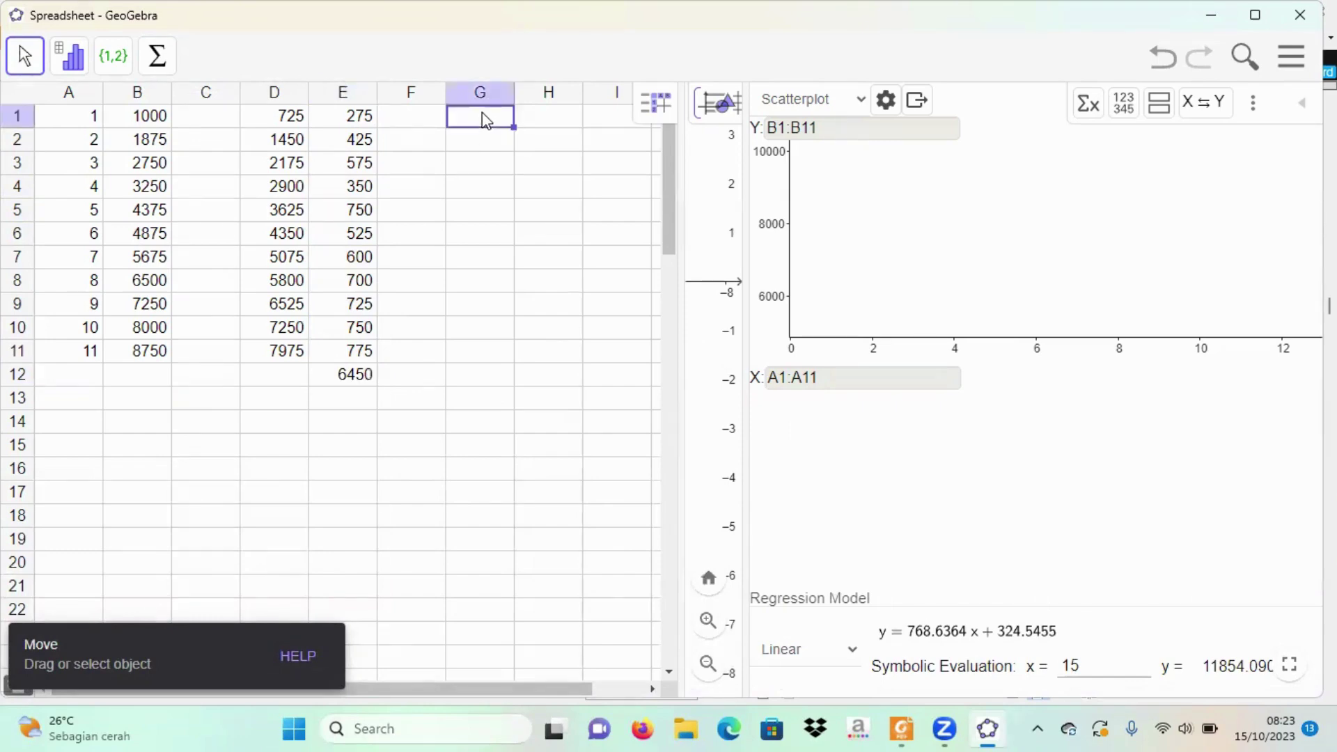
pyautogui.write('=')
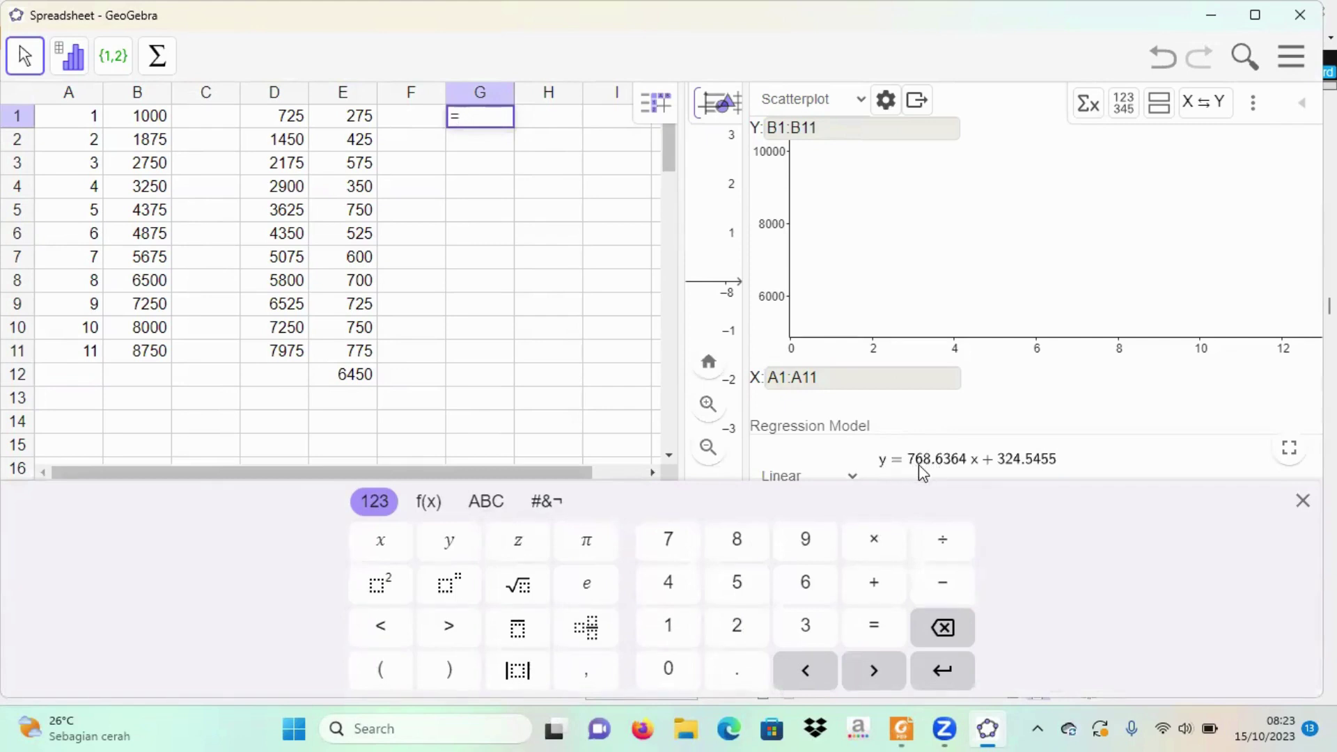
pyautogui.write('769*')
pyautogui.click(77, 120)
pyautogui.write('_')
pyautogui.press('BackSpace')
pyautogui.write('+325')
pyautogui.press('Return')
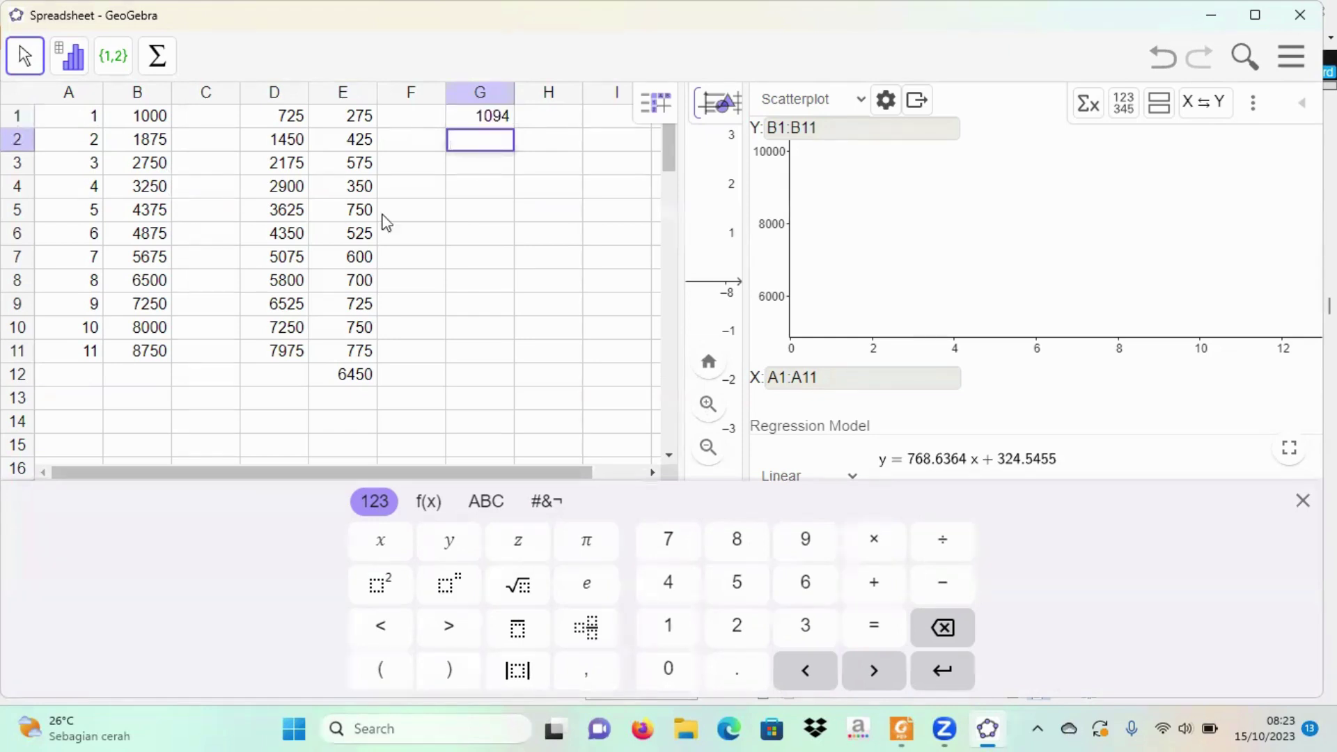
# Fill the regression model formula in G1 down to G11.
pyautogui.click(463, 119)
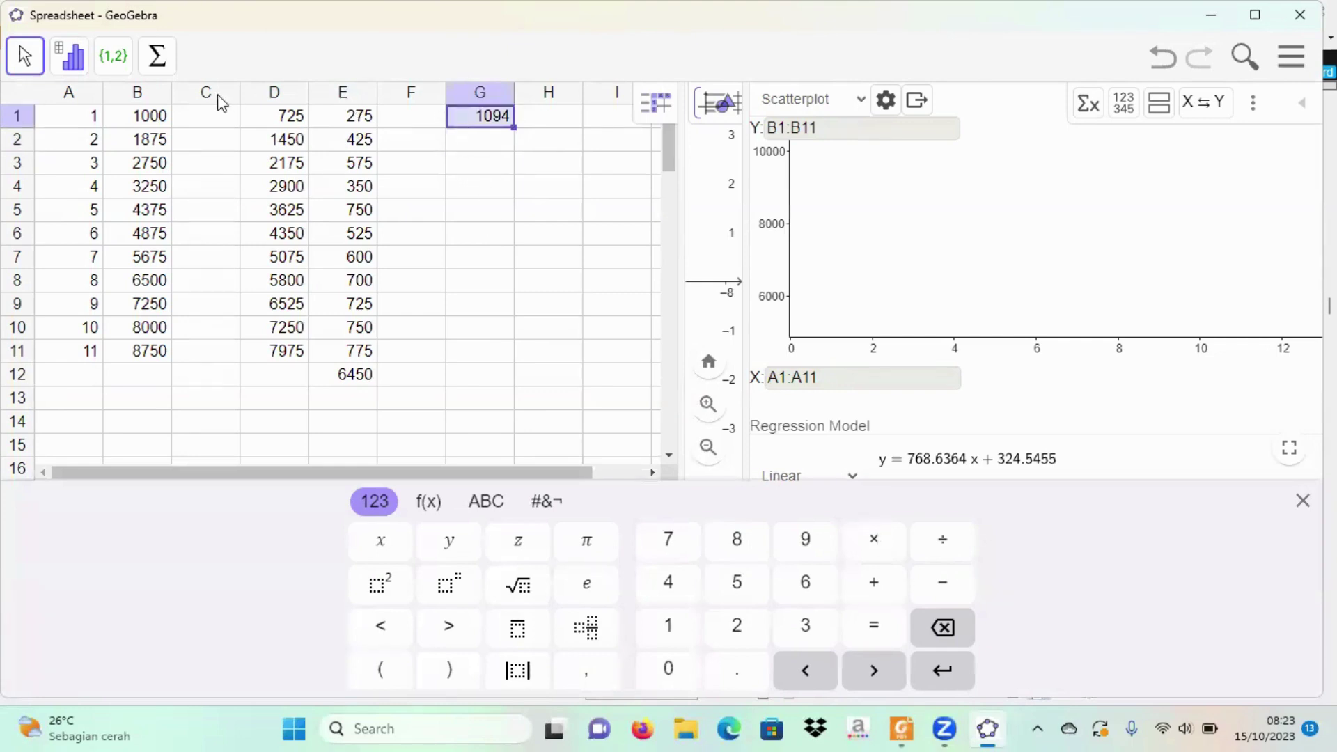
pyautogui.click(160, 122)
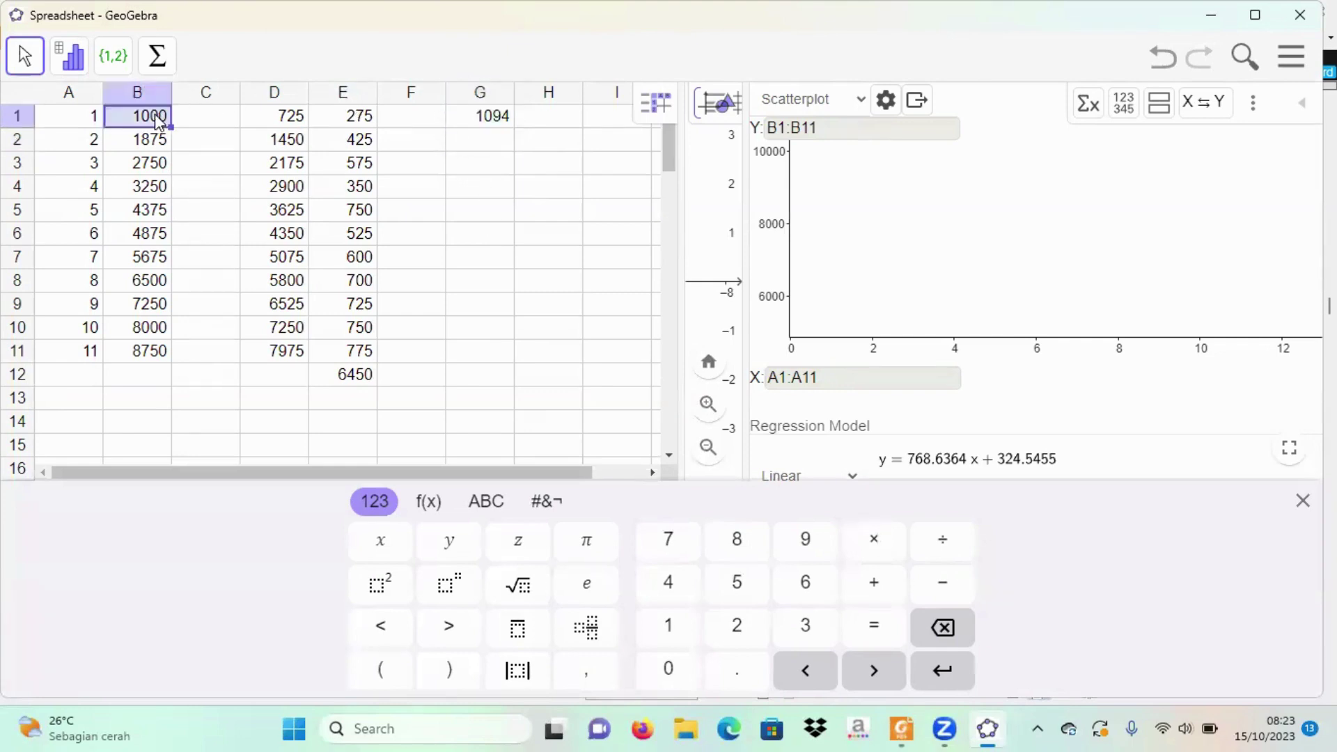
pyautogui.click(479, 124)
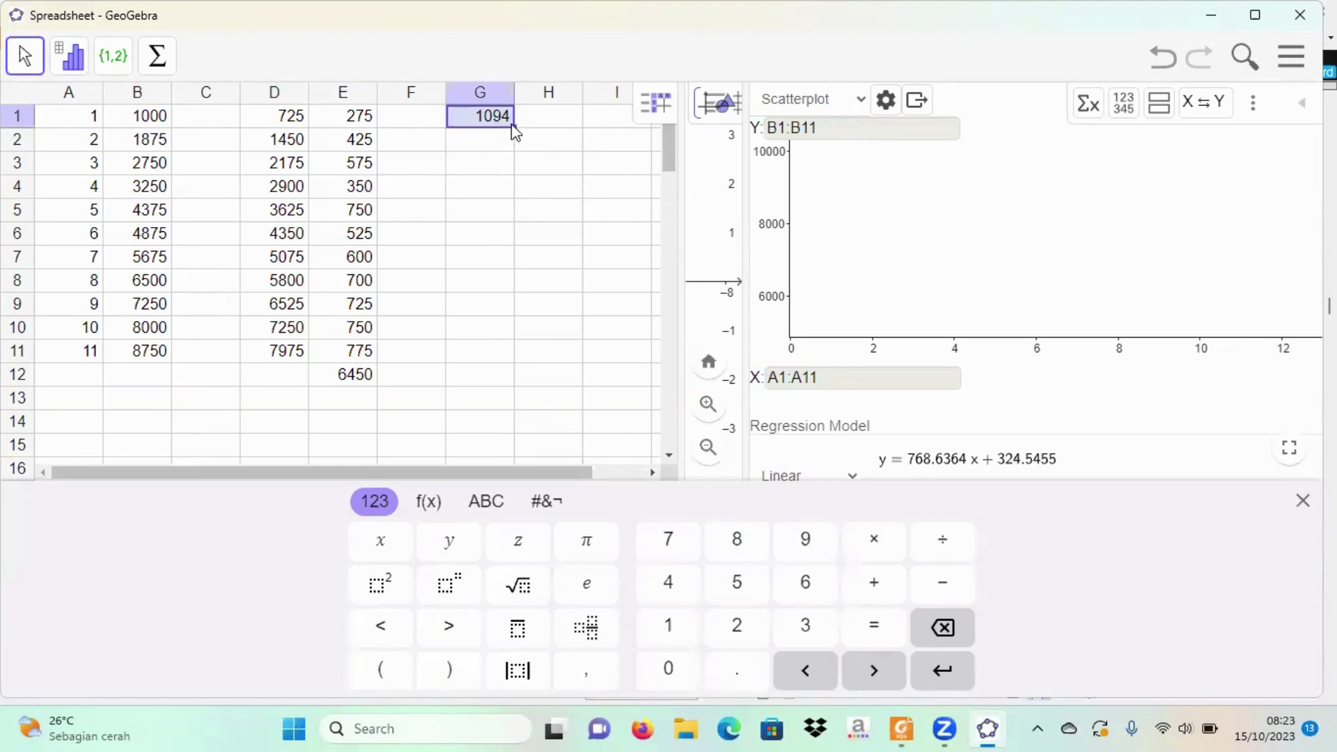
pyautogui.moveTo(513, 127); pyautogui.dragTo(518, 352)
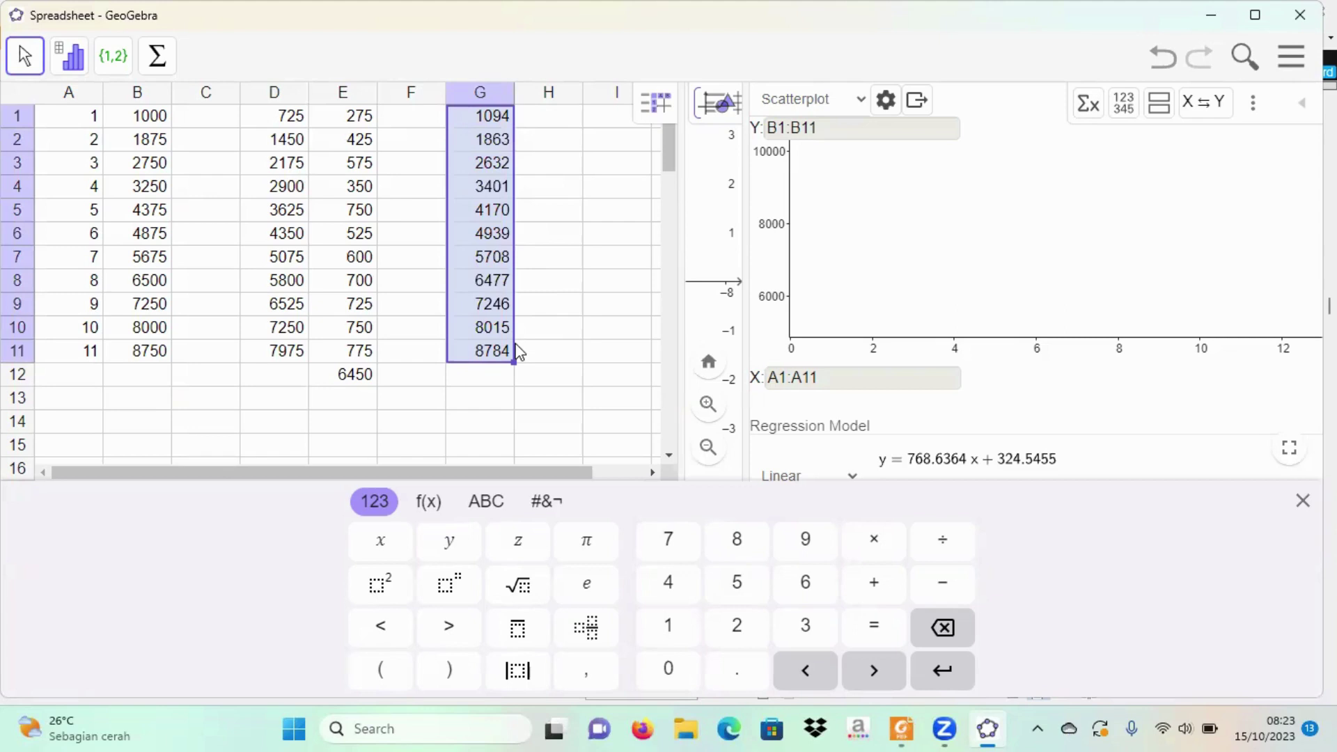
# Try the deviation formula =abs(B1)-G1 in cell H1.
pyautogui.click(561, 129)
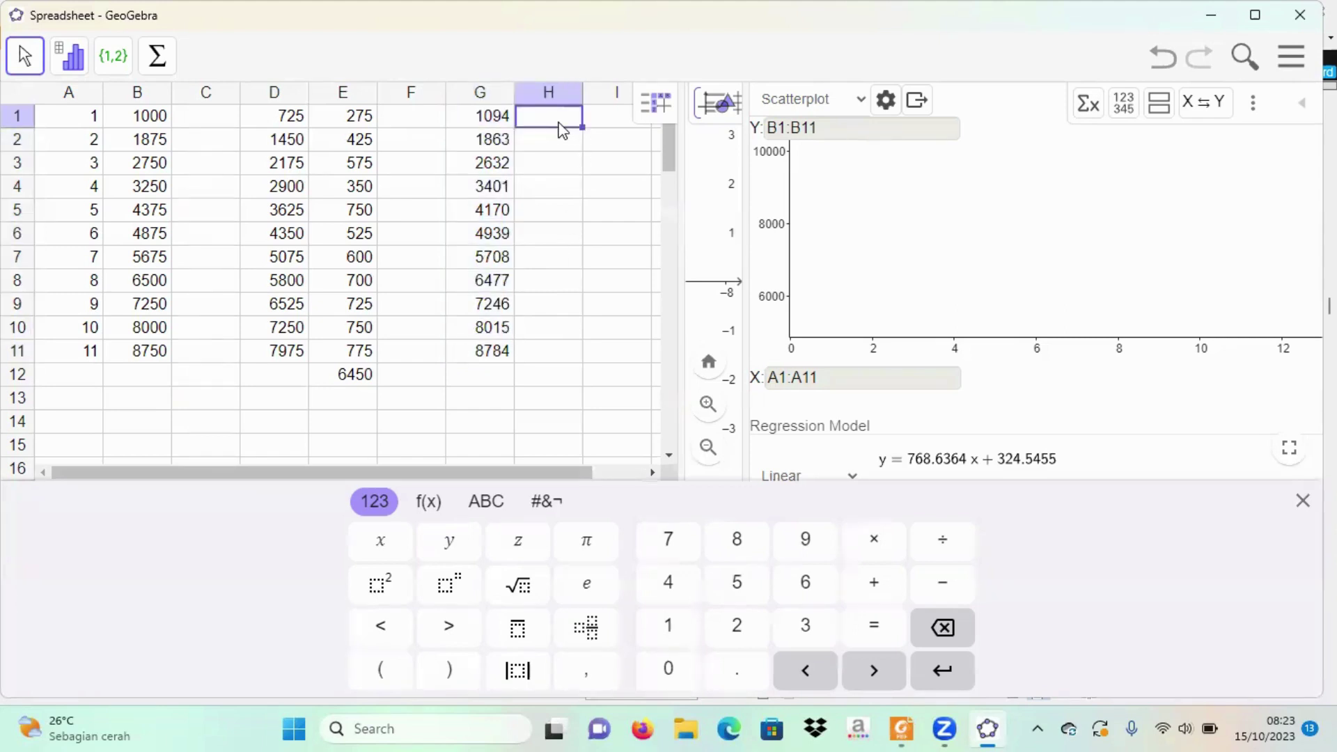
pyautogui.write('=')
pyautogui.write('abs')
pyautogui.write('(')
pyautogui.click(158, 122)
pyautogui.write('-')
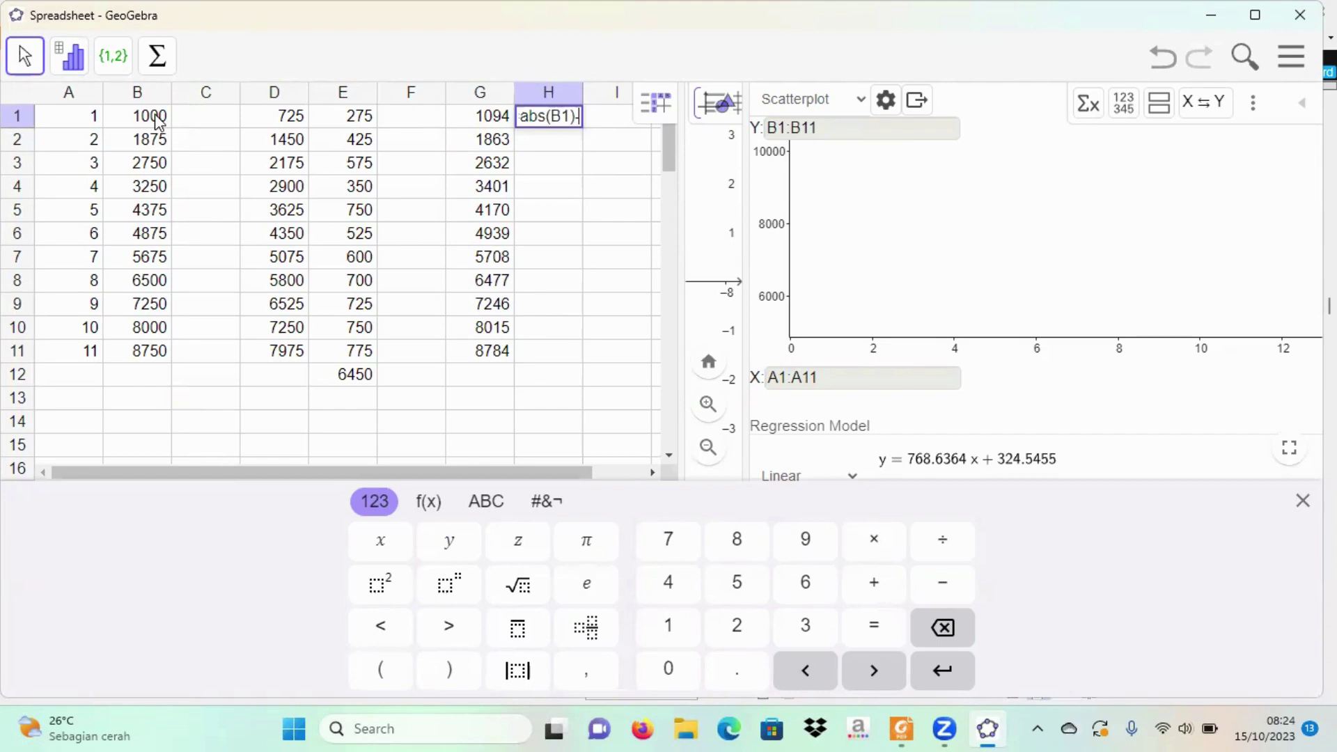
pyautogui.click(501, 122)
pyautogui.press('Return')
# Enter the absolute deviation formula =abs(B1-G1) in cell H1 and fill it down to H11.
pyautogui.click(549, 120)
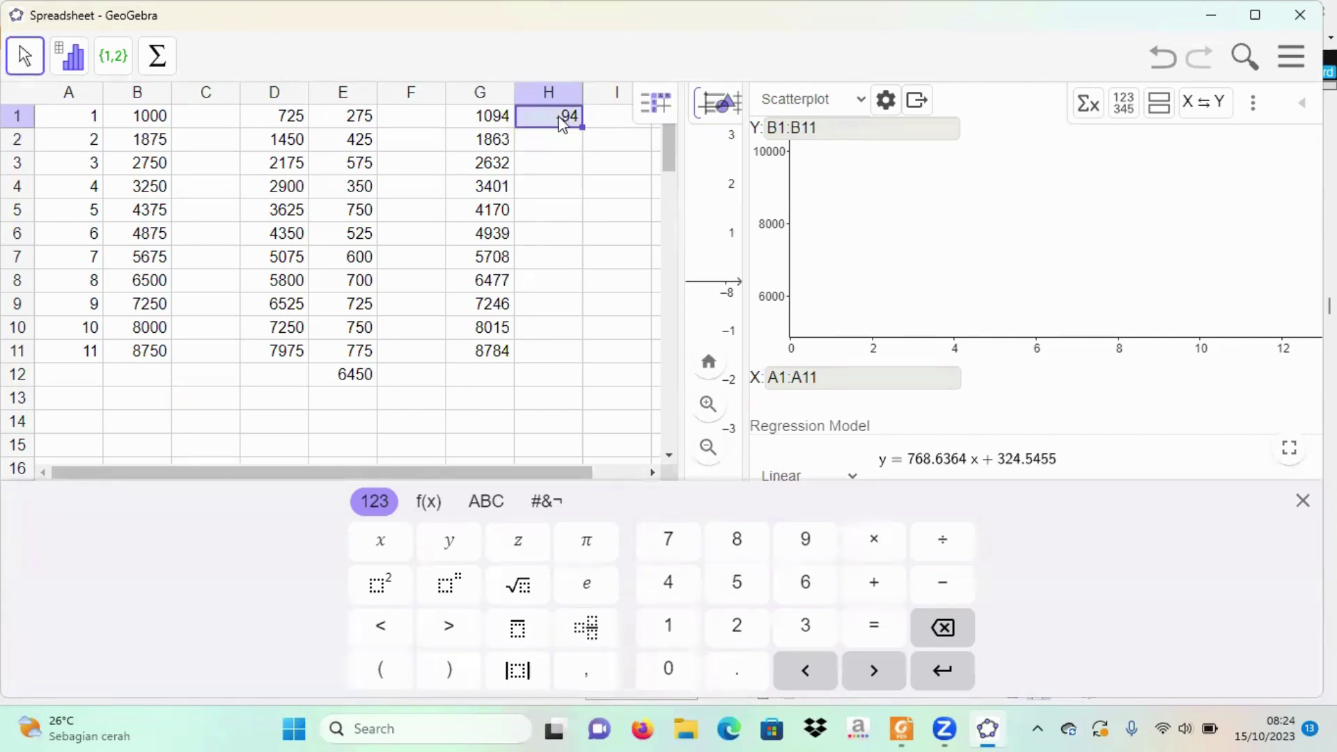
pyautogui.write('=a')
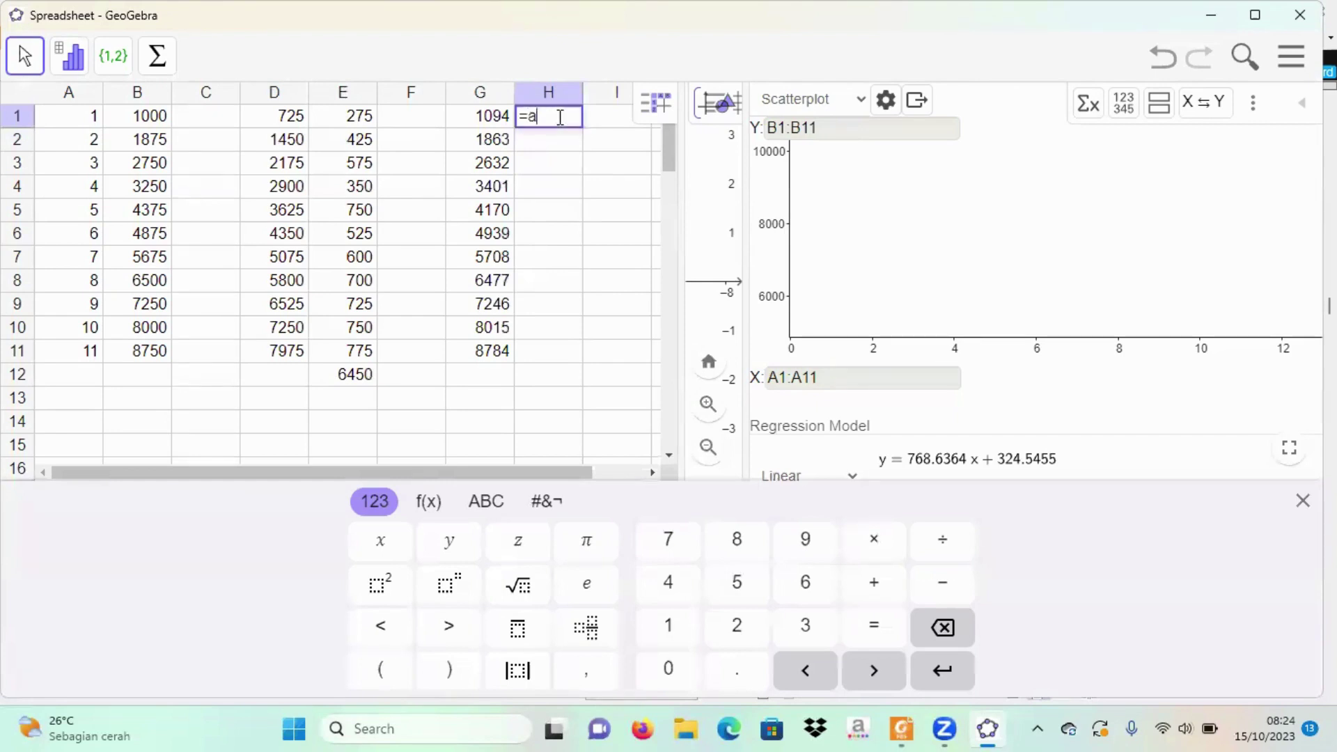
pyautogui.write('bs(')
pyautogui.click(143, 120)
pyautogui.write(')-')
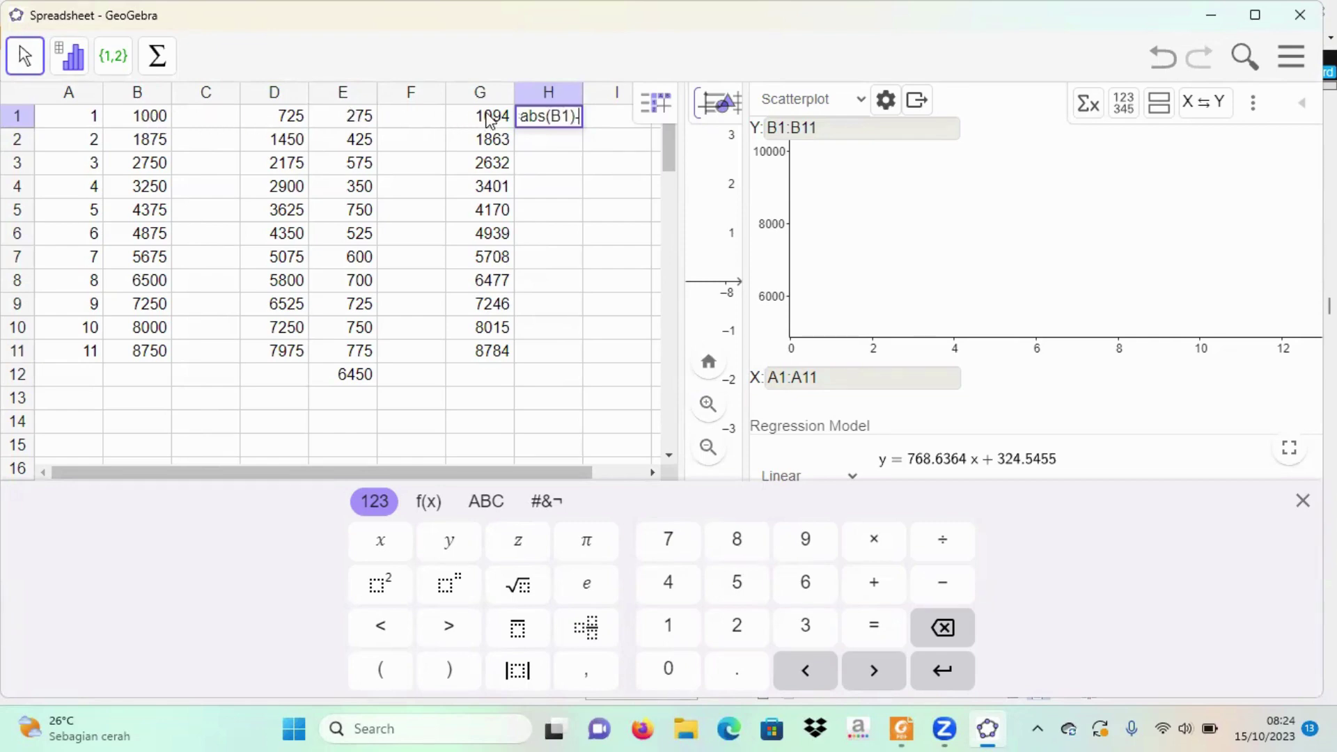
pyautogui.press('BackSpace')
pyautogui.press('BackSpace')
pyautogui.write('-')
pyautogui.click(488, 122)
pyautogui.press('Return')
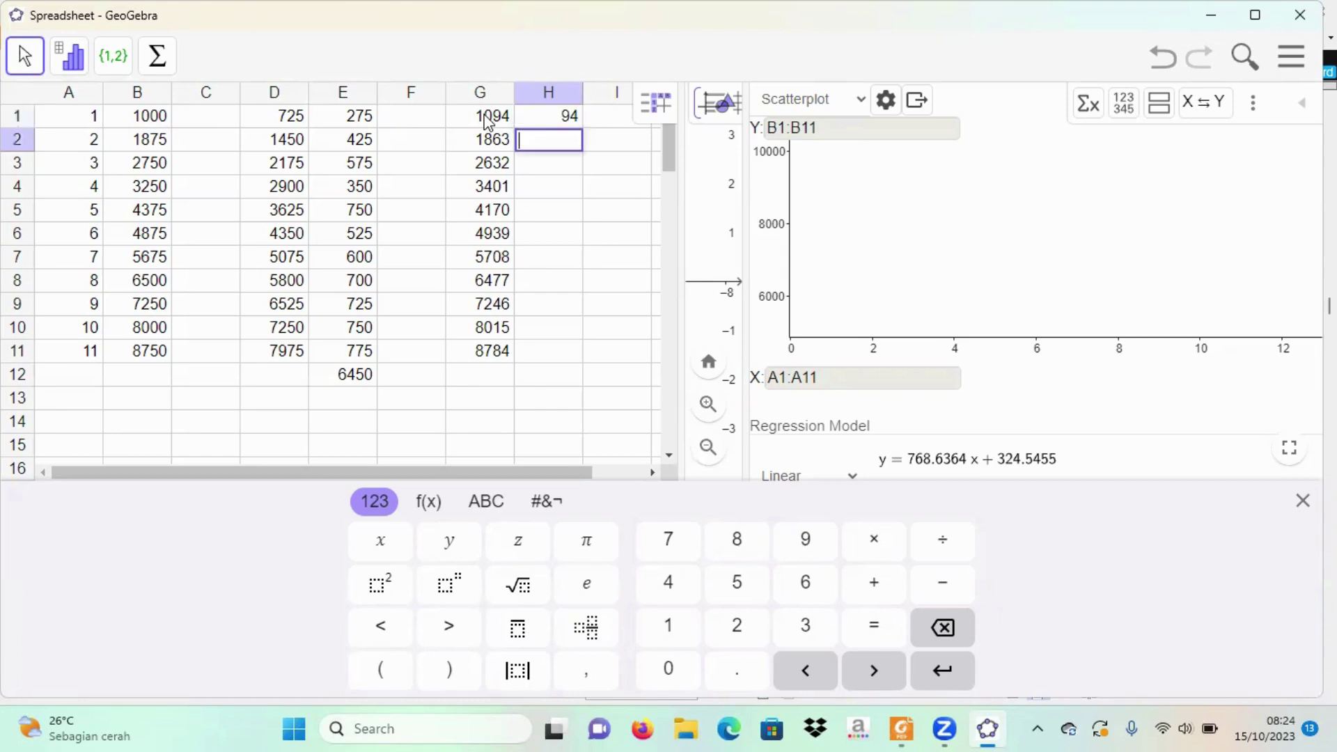
pyautogui.click(552, 118)
pyautogui.moveTo(582, 126); pyautogui.dragTo(581, 354)
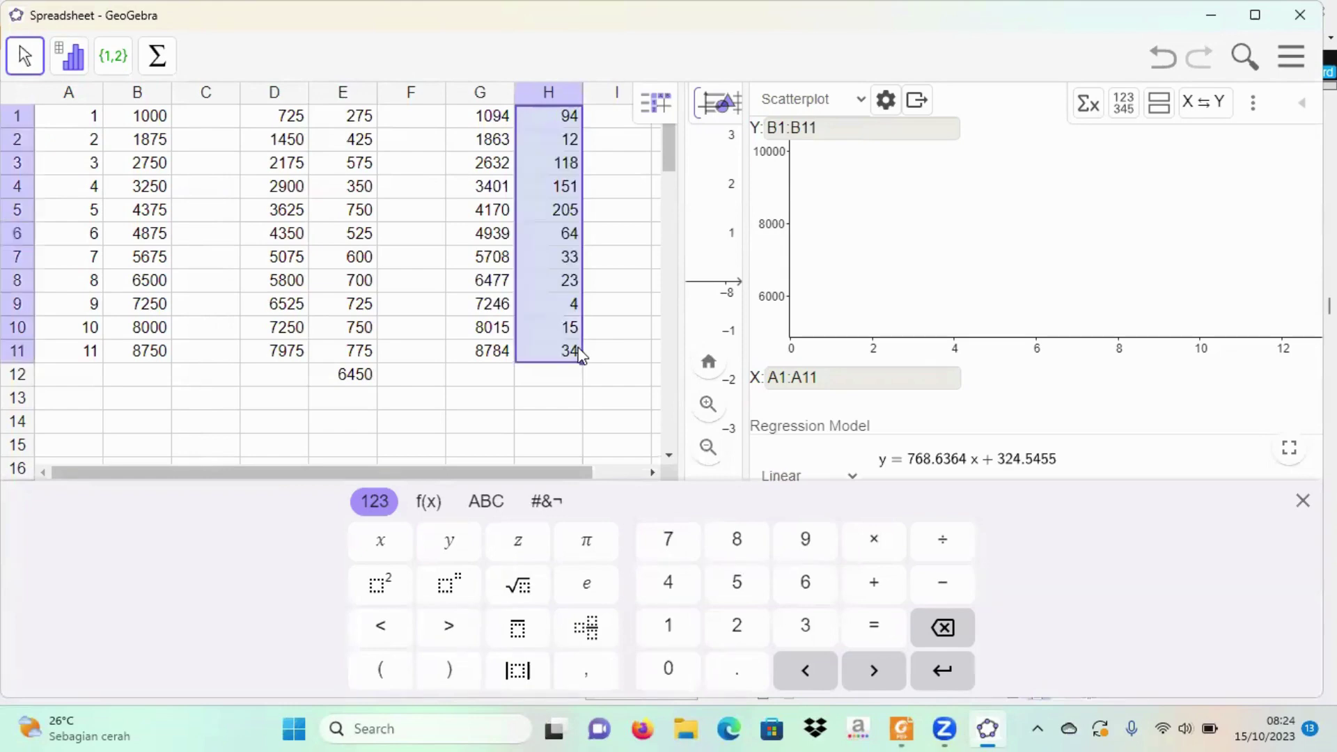
# Calculate the Sum of the deviations in H1:H11 into cell H12 and compare it with the total in E12.
pyautogui.click(160, 55)
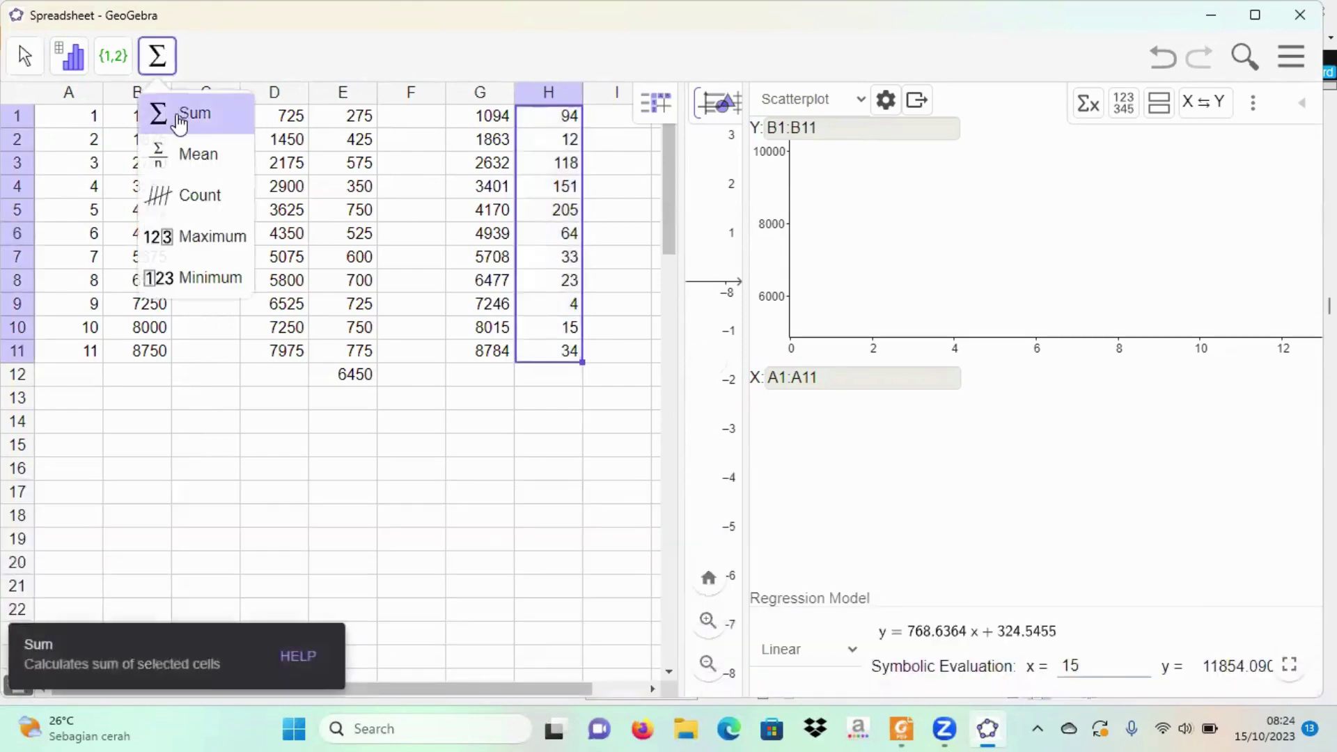
pyautogui.click(182, 112)
pyautogui.click(345, 385)
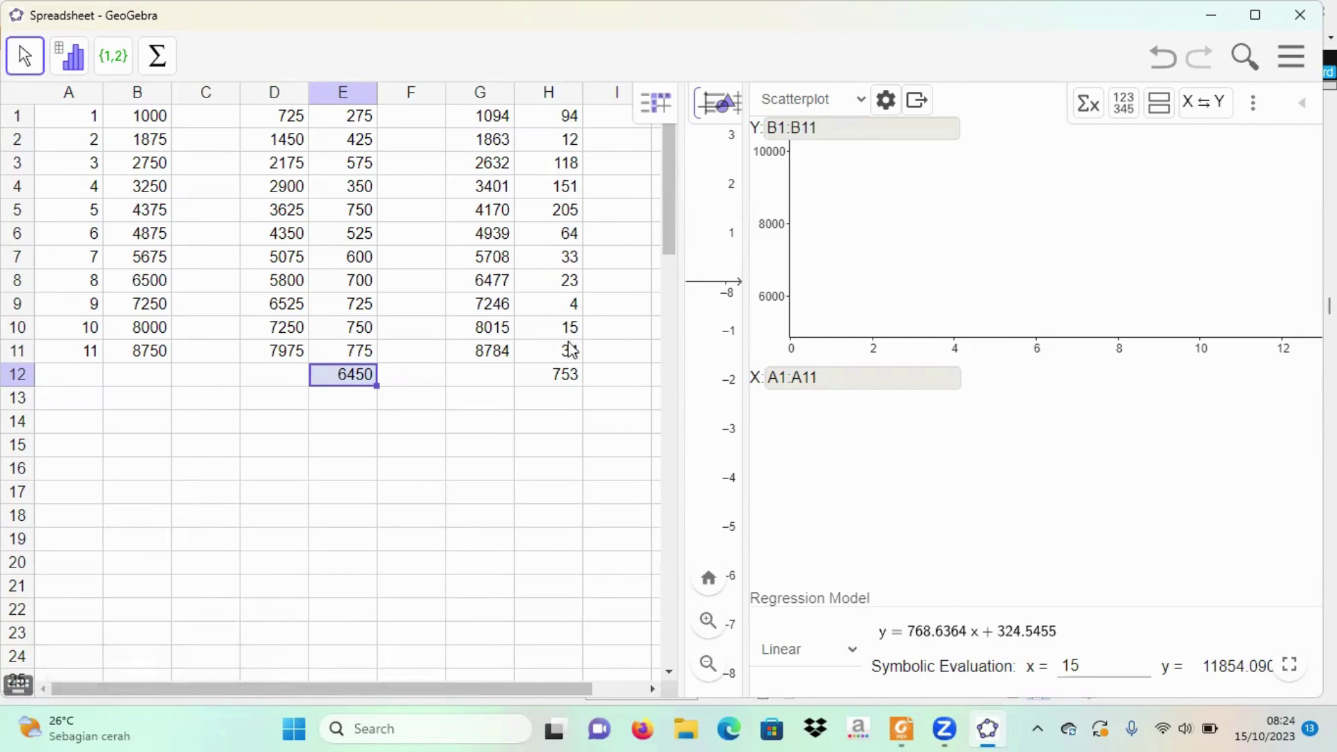
pyautogui.moveTo(566, 352); pyautogui.dragTo(561, 363)
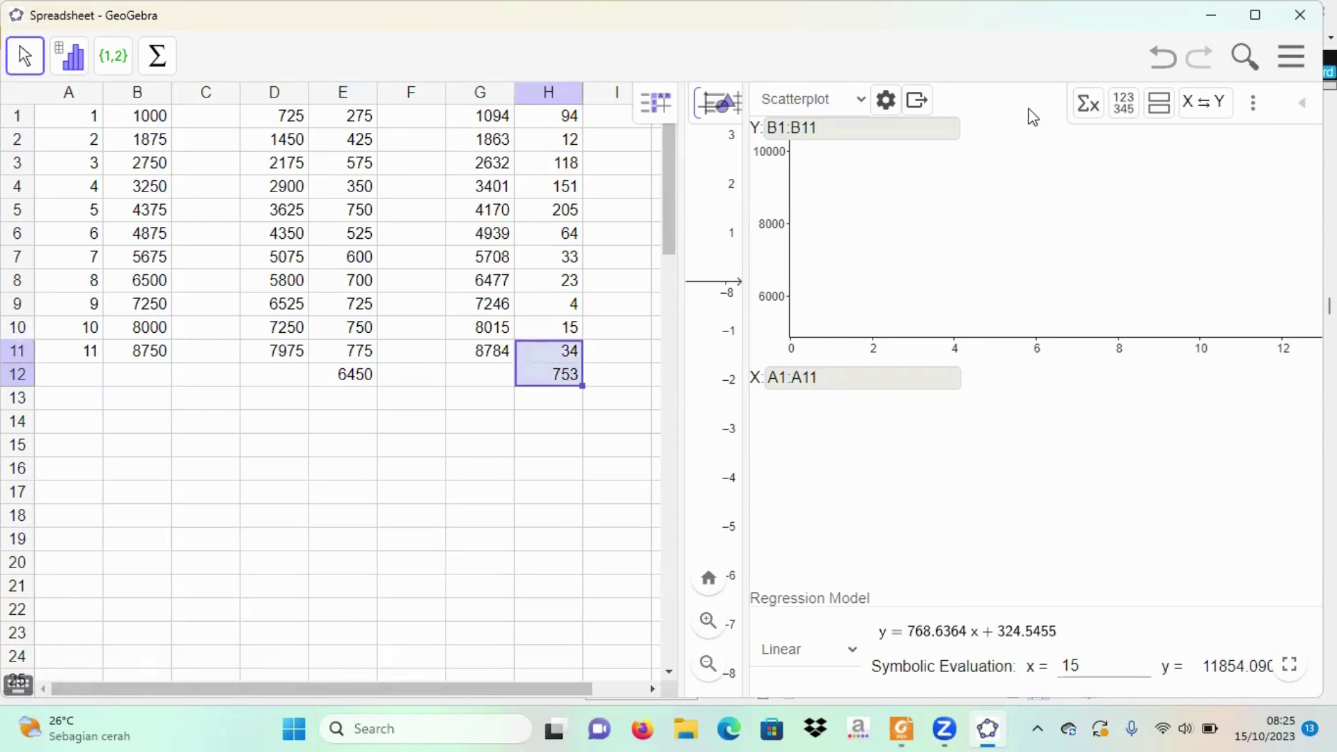